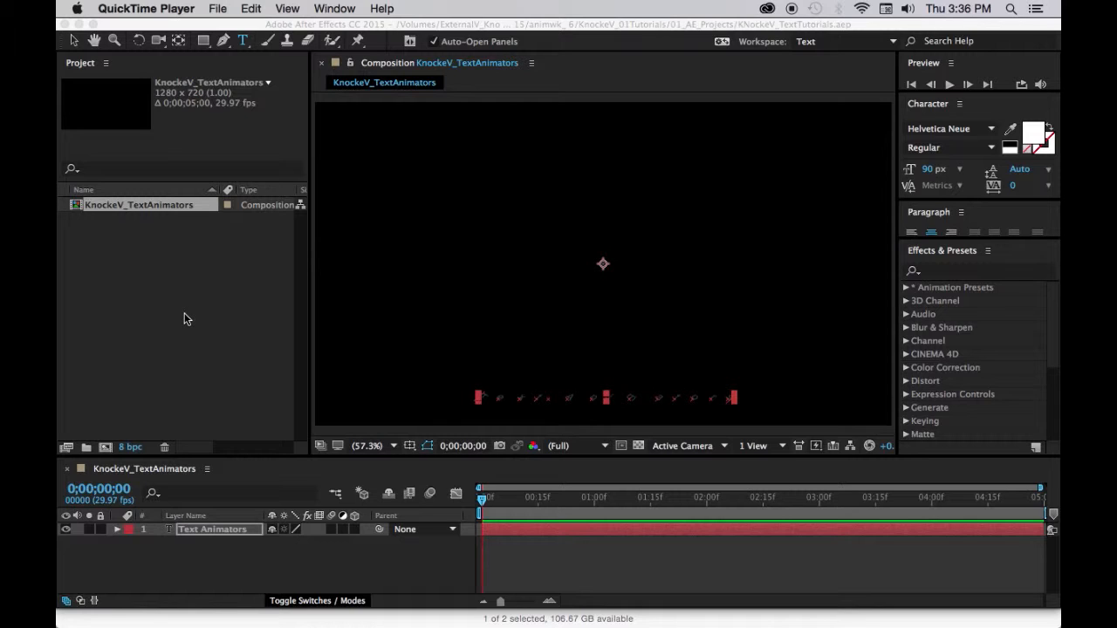
# - Create a new 1280 × 720 px, five-second composition, named with the existing composition's name prefix followed by "_IllustratorPath"
pyautogui.click(104, 449)
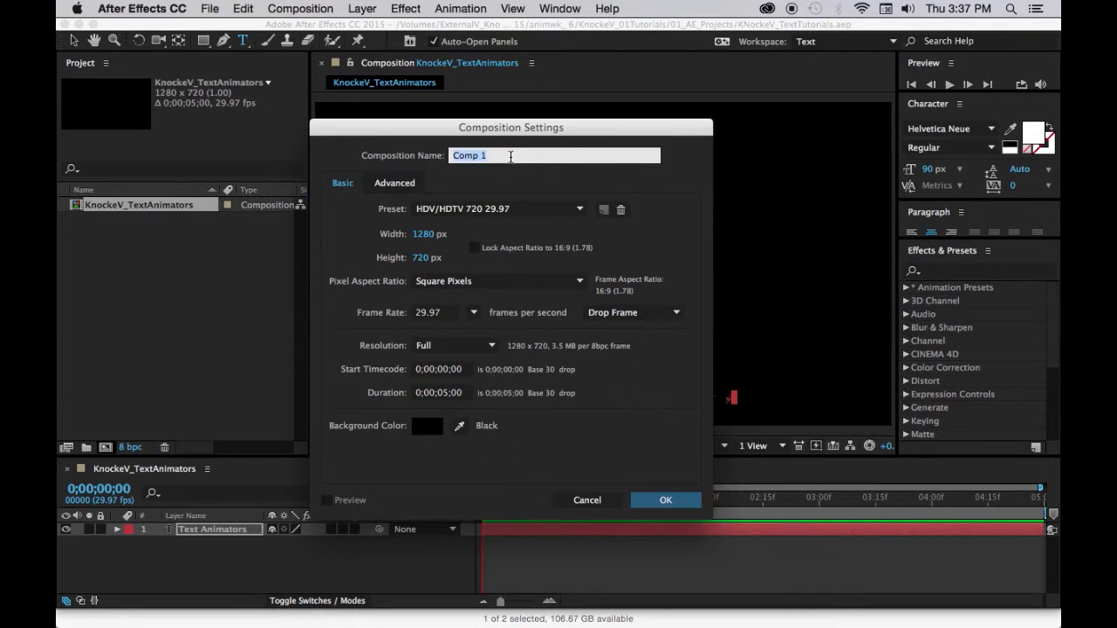
pyautogui.write('Kncoke')
pyautogui.write('V')
pyautogui.write('_Illustrato')
pyautogui.write('rPath')
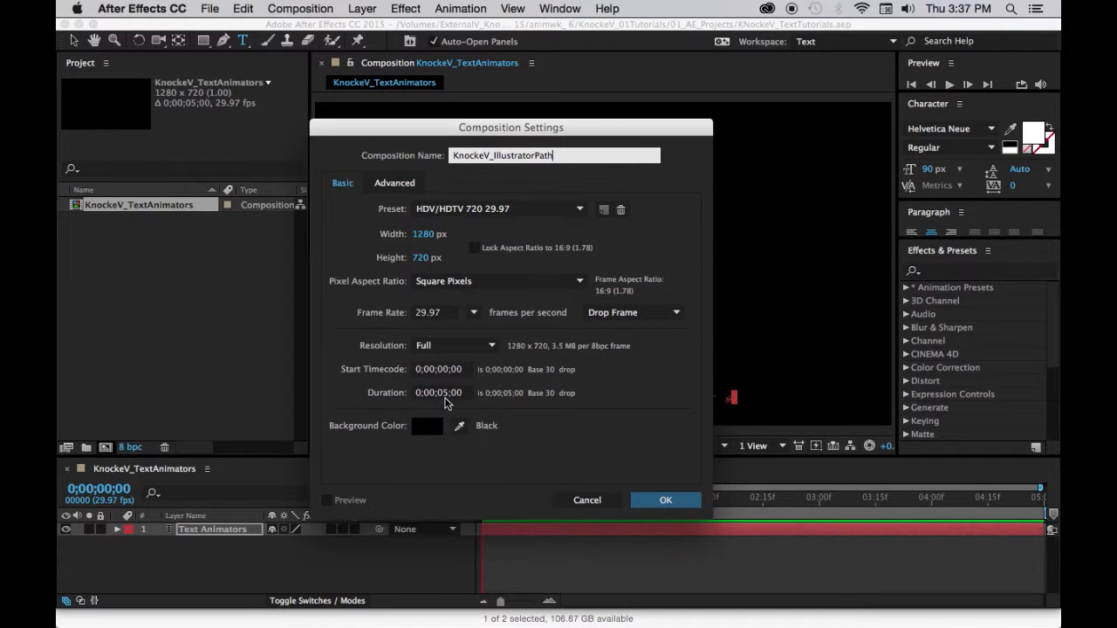
pyautogui.click(665, 500)
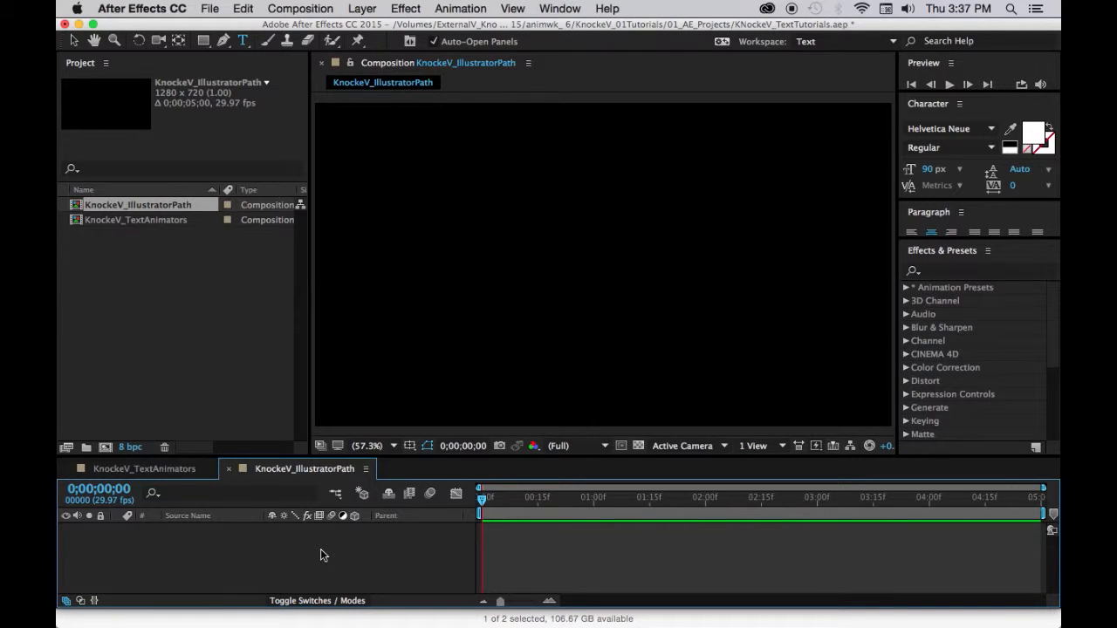
# - Switch to Illustrator and create a new document with the Video and Film profile and the HDV/HDTV 720 size
pyautogui.moveTo(524, 617)
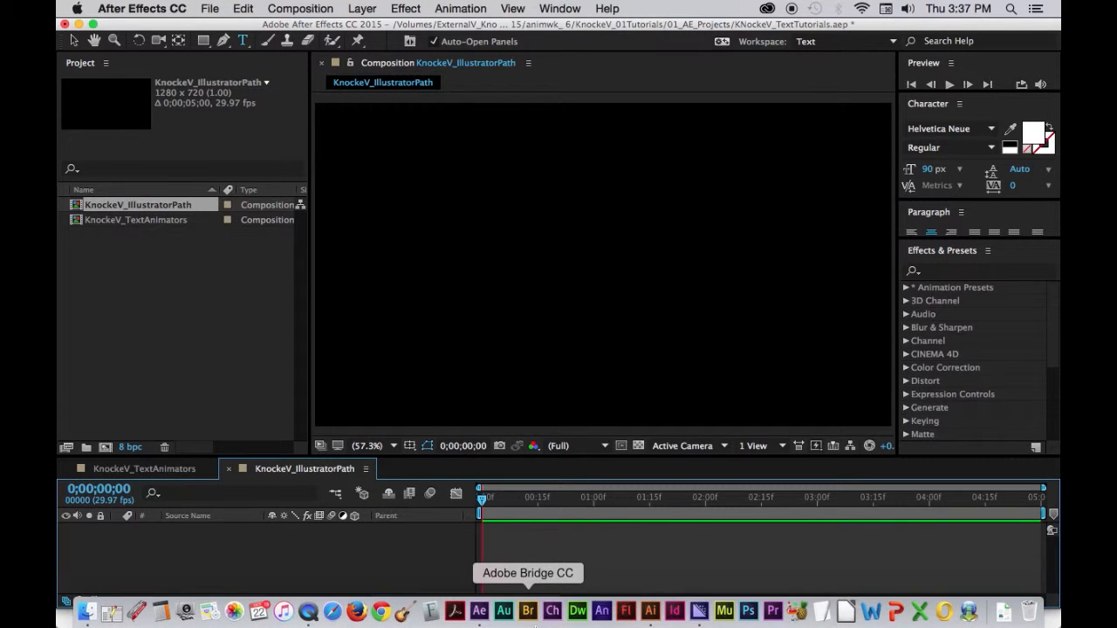
pyautogui.click(650, 611)
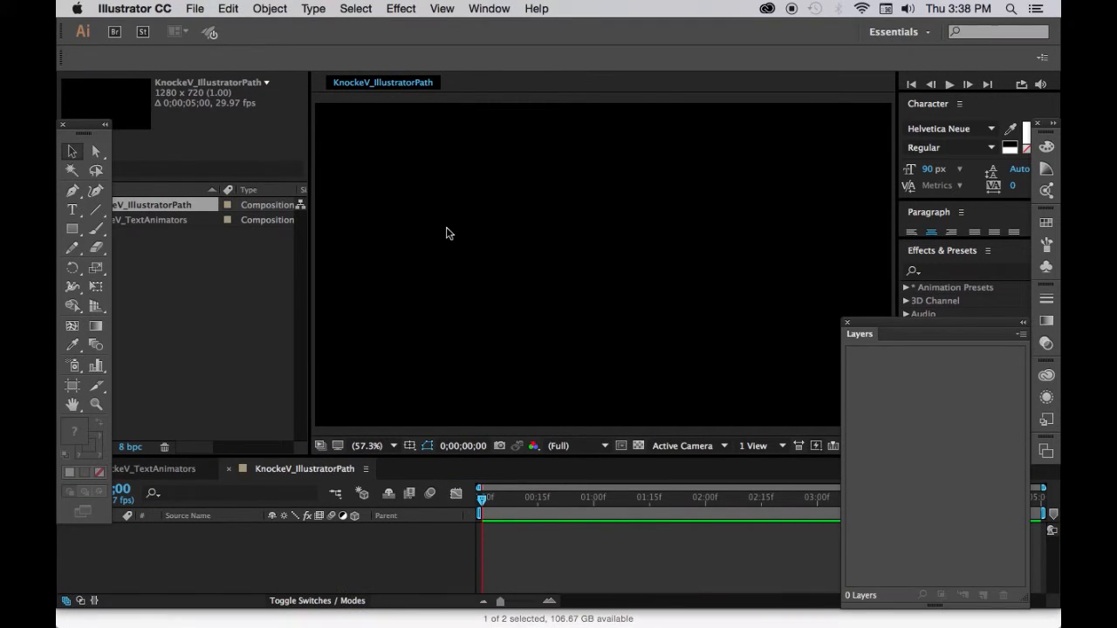
pyautogui.click(199, 6)
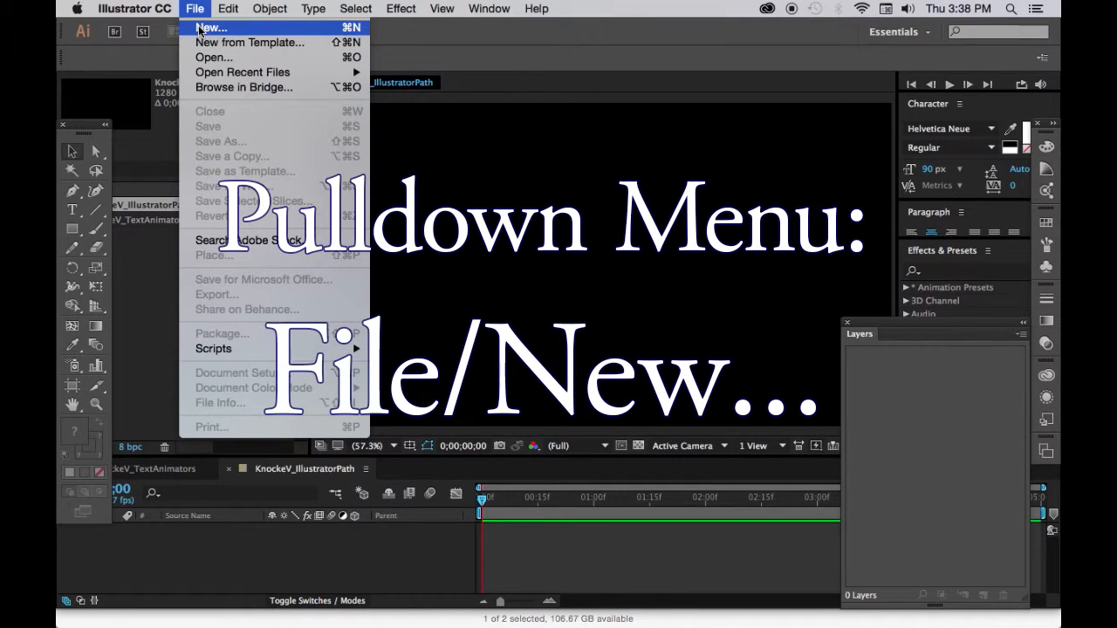
pyautogui.click(197, 27)
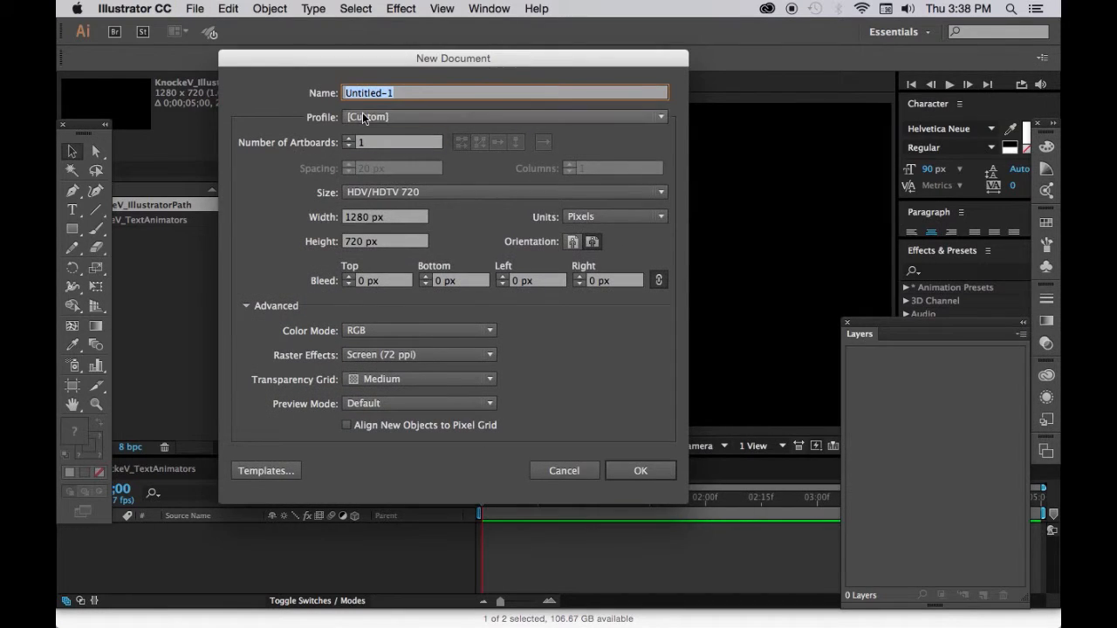
pyautogui.click(362, 114)
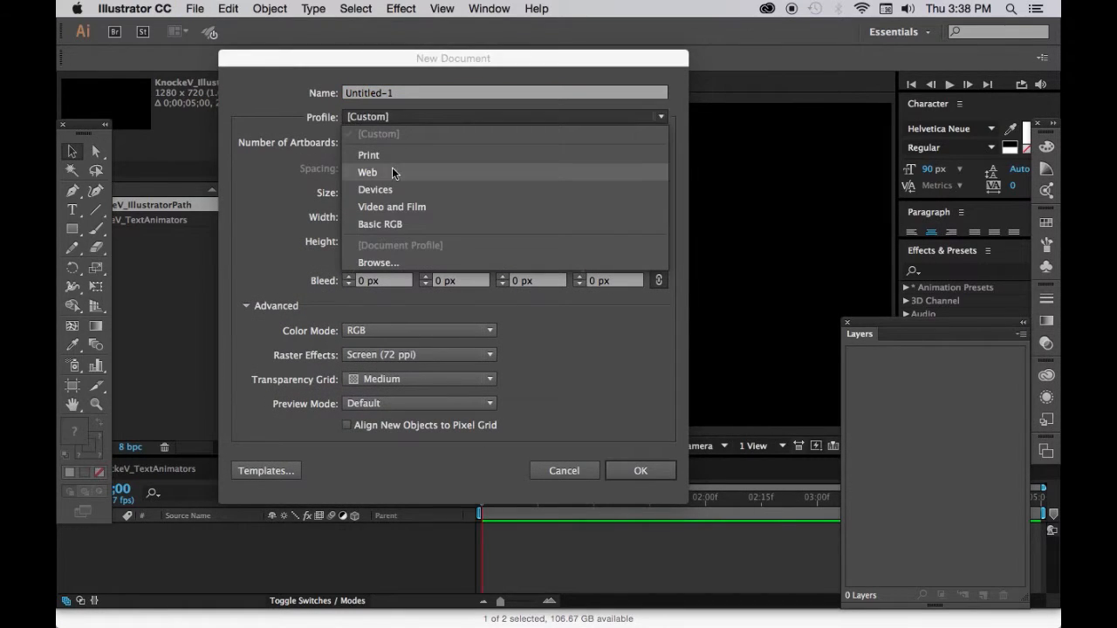
pyautogui.click(387, 206)
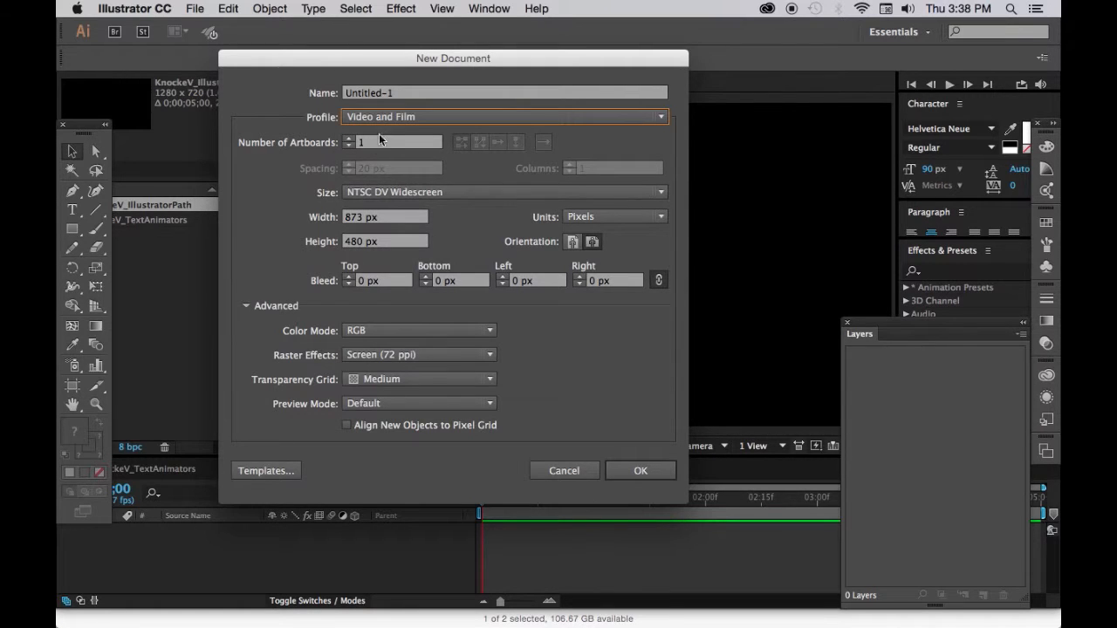
pyautogui.click(472, 194)
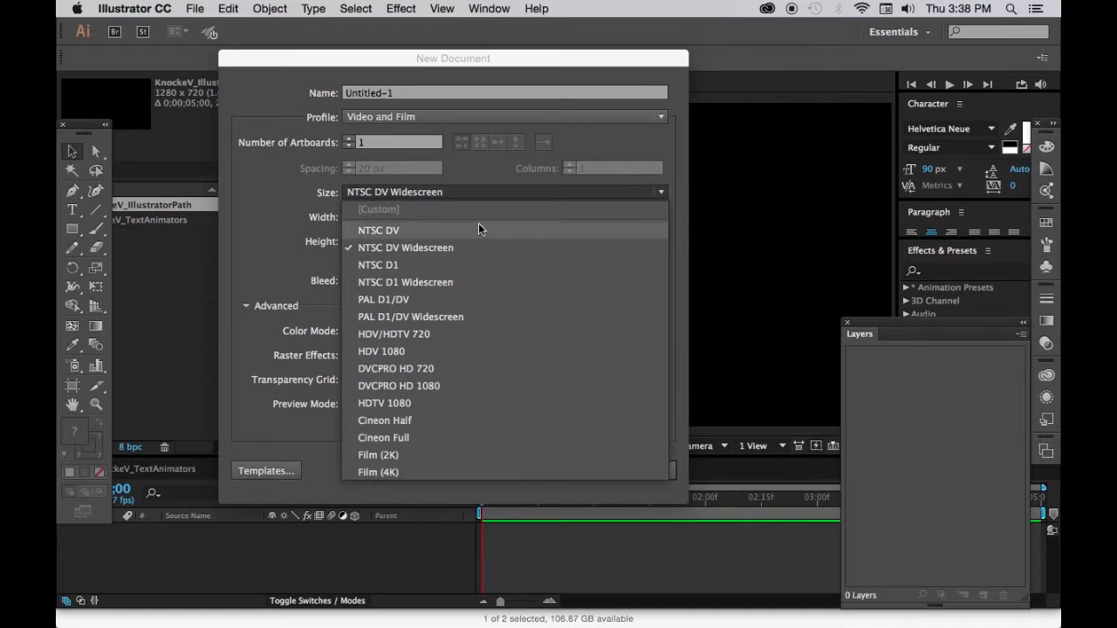
pyautogui.click(399, 335)
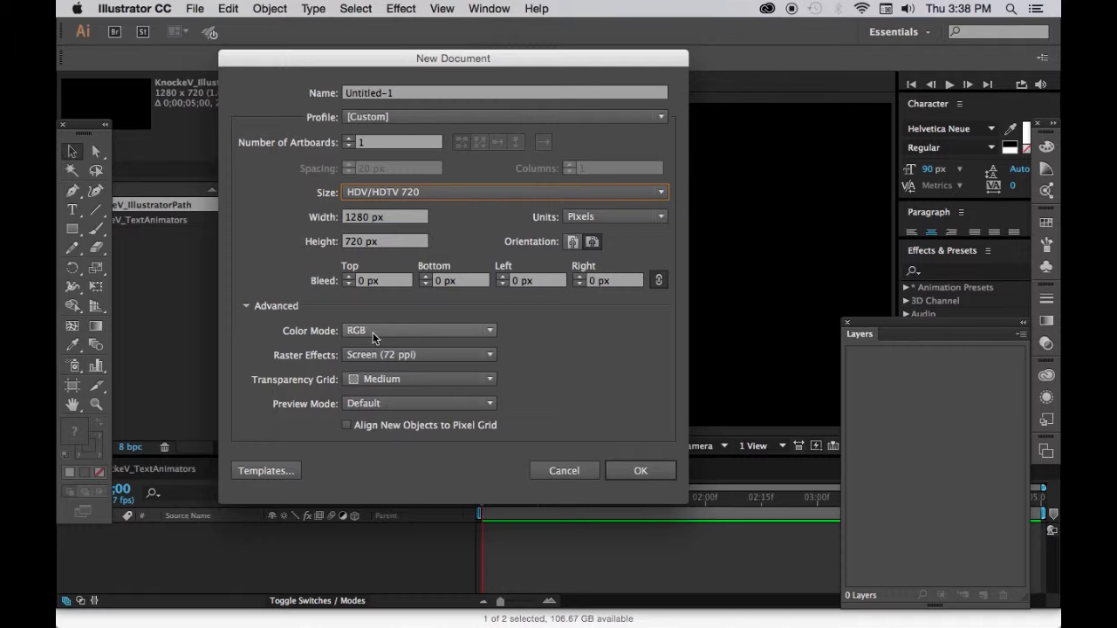
pyautogui.click(645, 471)
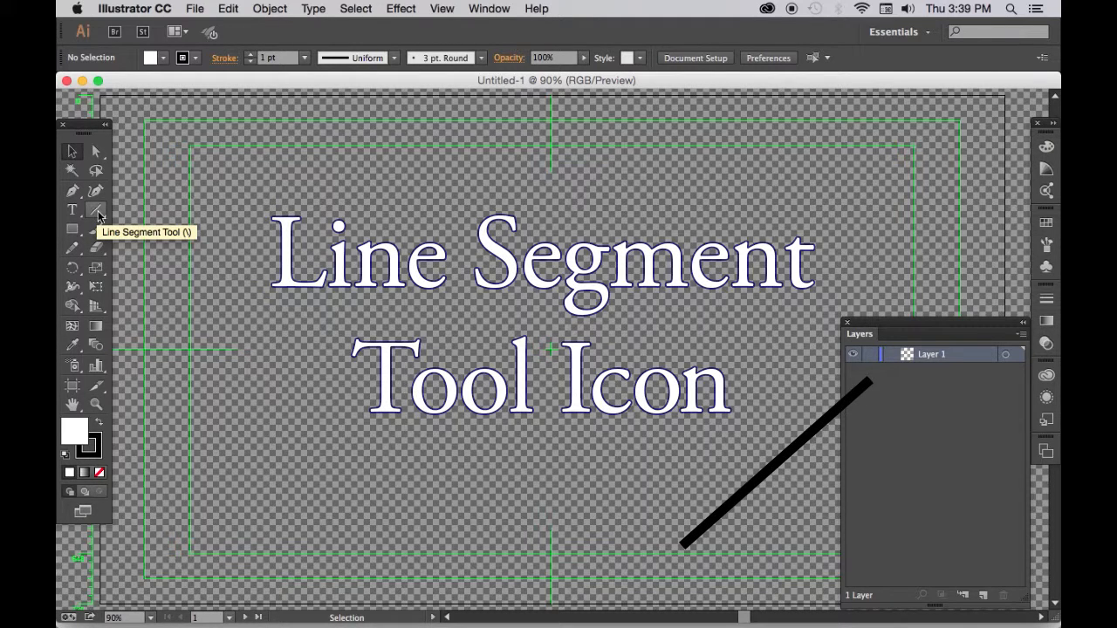
# - Draw a spiral about 464 × 580 px with the Spiral tool, from the artboard's center down to the lower outer safe-area guide
pyautogui.moveTo(101, 212); pyautogui.dragTo(157, 249)
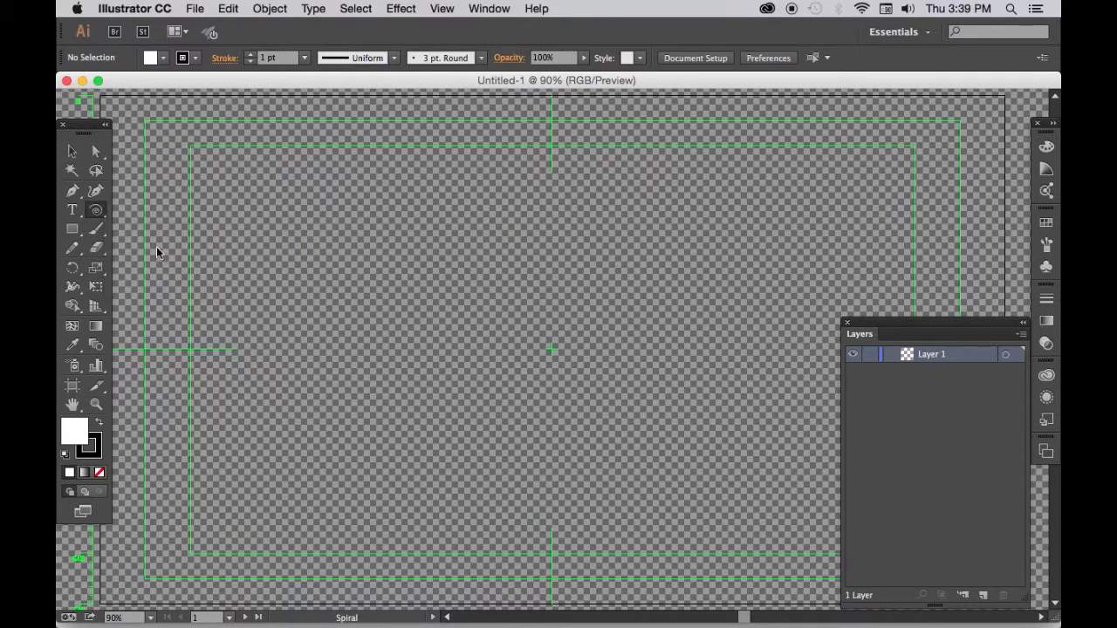
pyautogui.click(552, 348)
pyautogui.moveTo(551, 348); pyautogui.dragTo(554, 576)
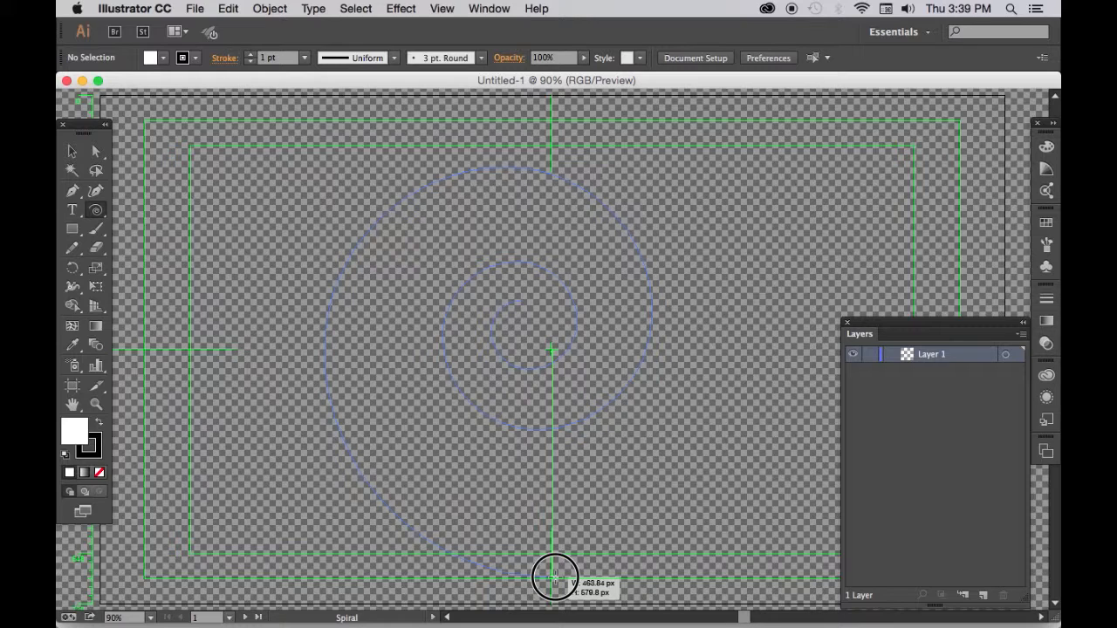
pyautogui.moveTo(554, 576); pyautogui.dragTo(554, 576)
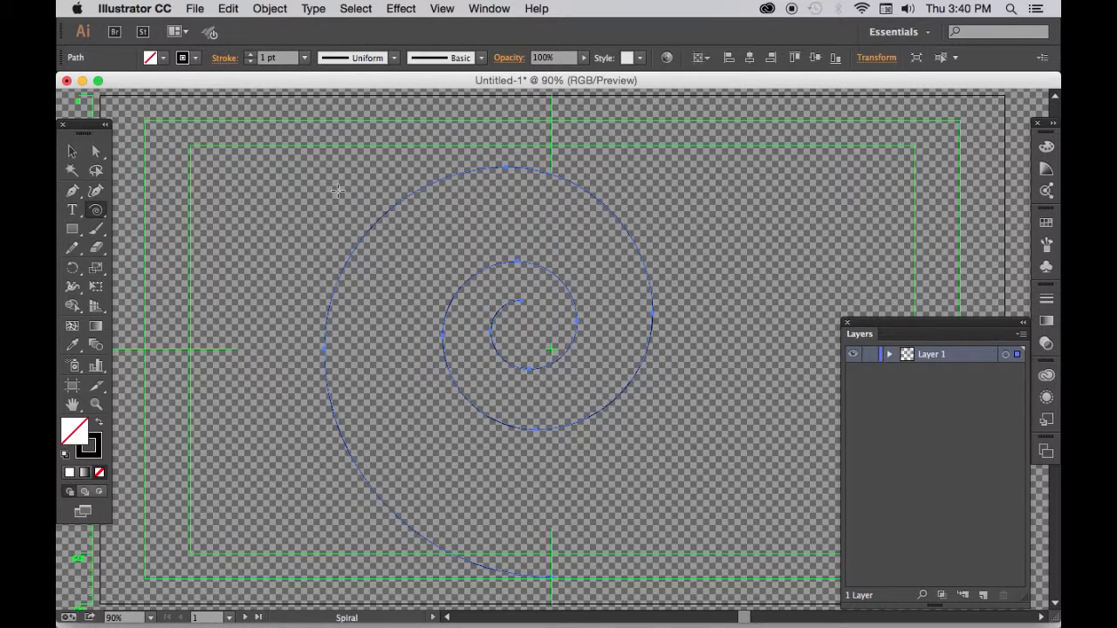
# - Switch to After Effects and create an empty text layer with the font size set to 48 px
pyautogui.moveTo(649, 612)
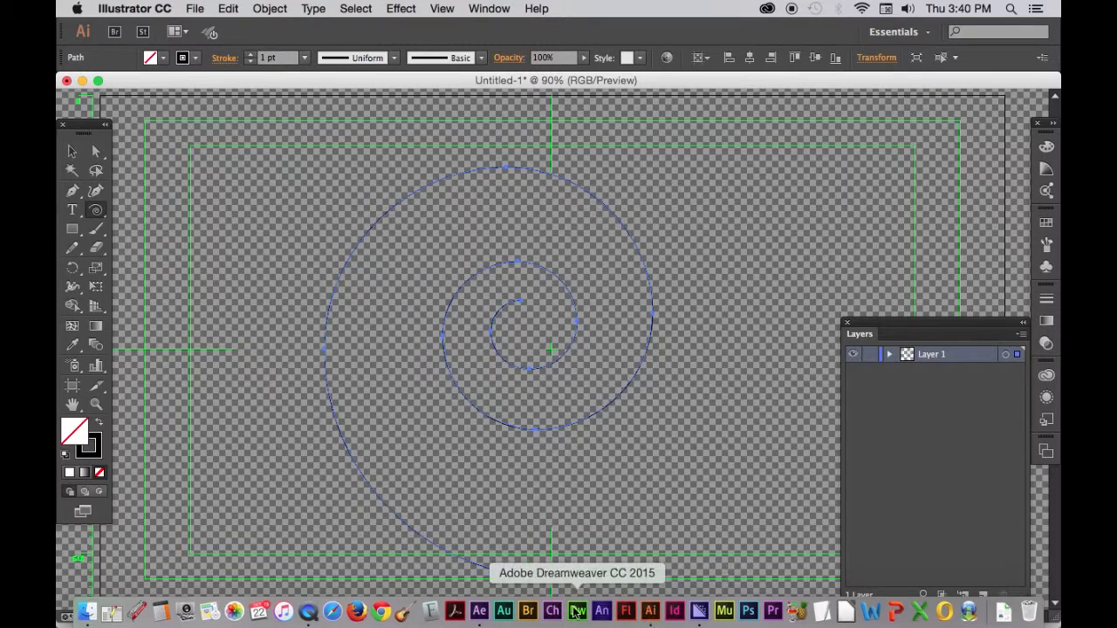
pyautogui.click(481, 613)
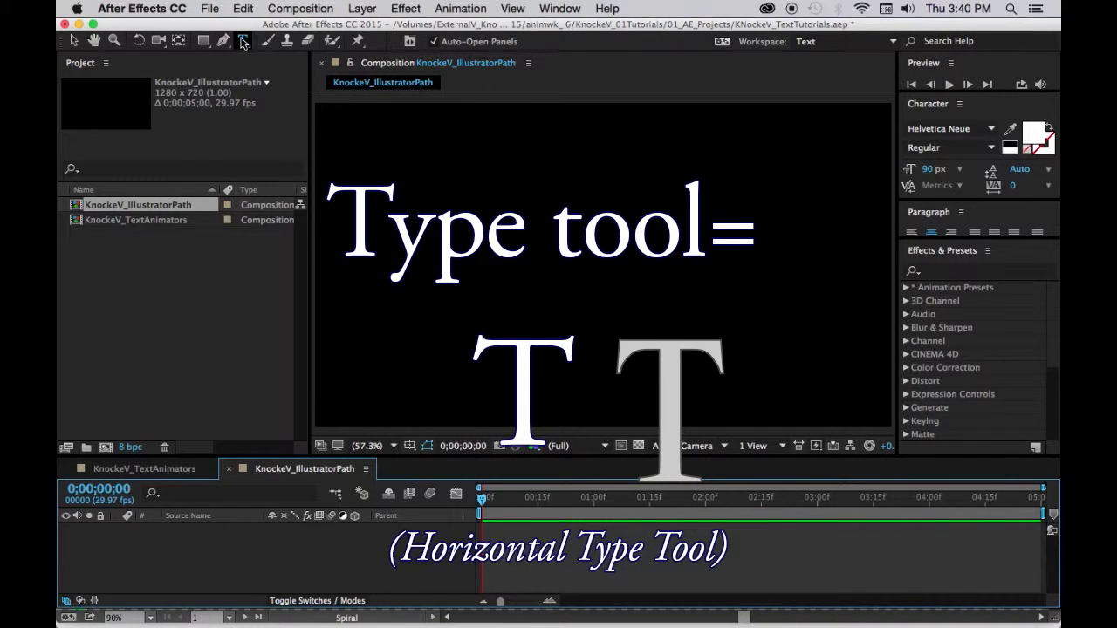
pyautogui.press('super+alt+shift+t')
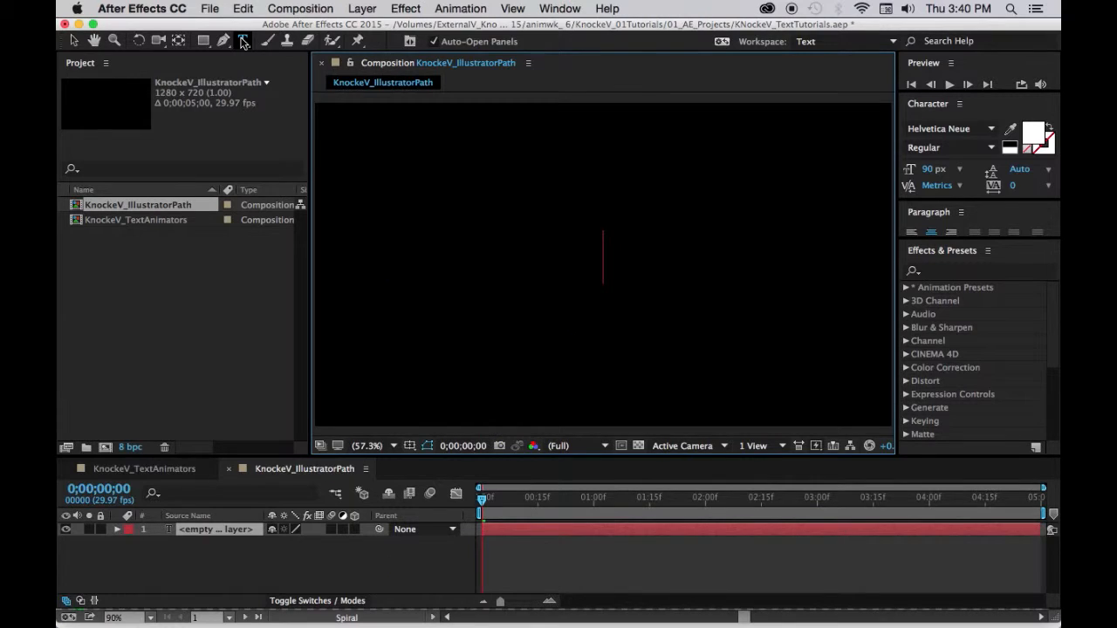
pyautogui.click(243, 42)
pyautogui.click(929, 172)
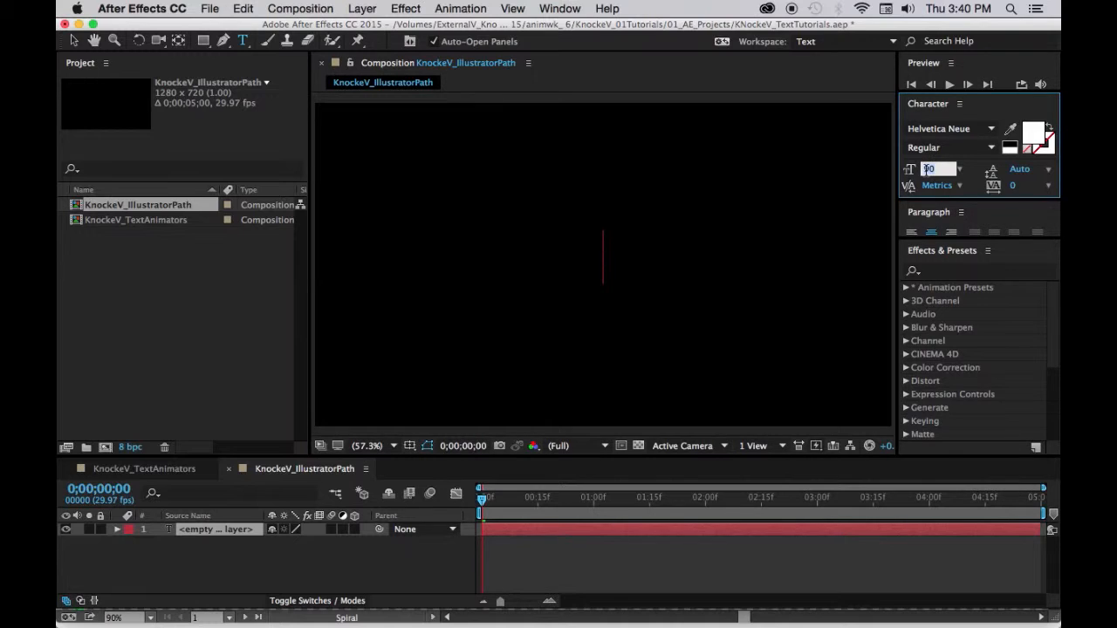
pyautogui.write('48')
pyautogui.press('Return')
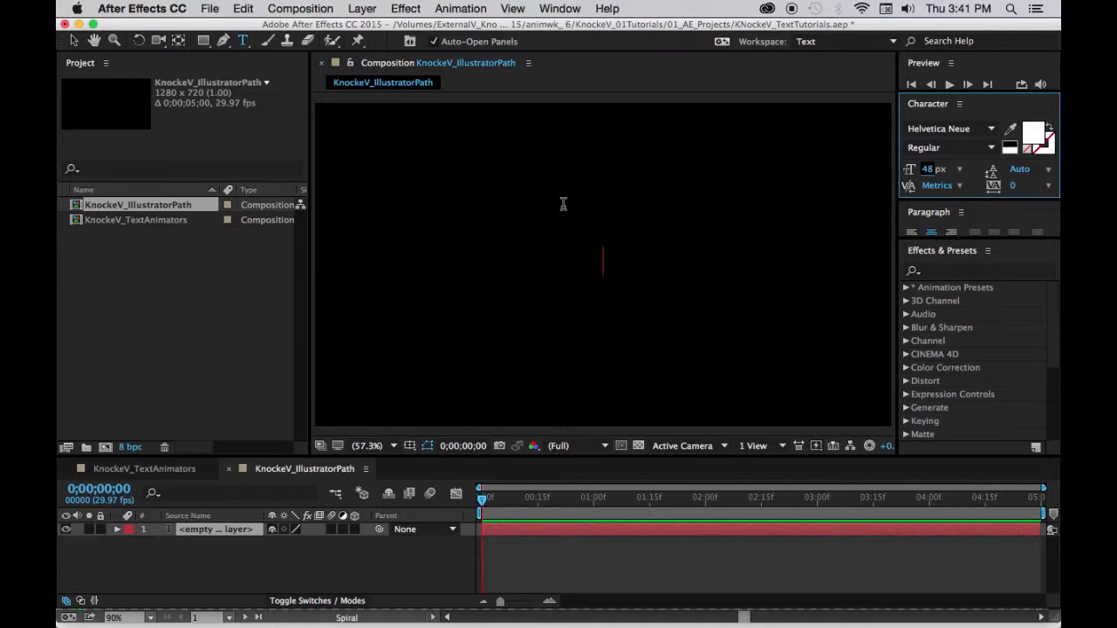
# - Enter "Illustrator Path" as the layer's text, correcting the missing letter in the first word
pyautogui.write('Illustrator Path')
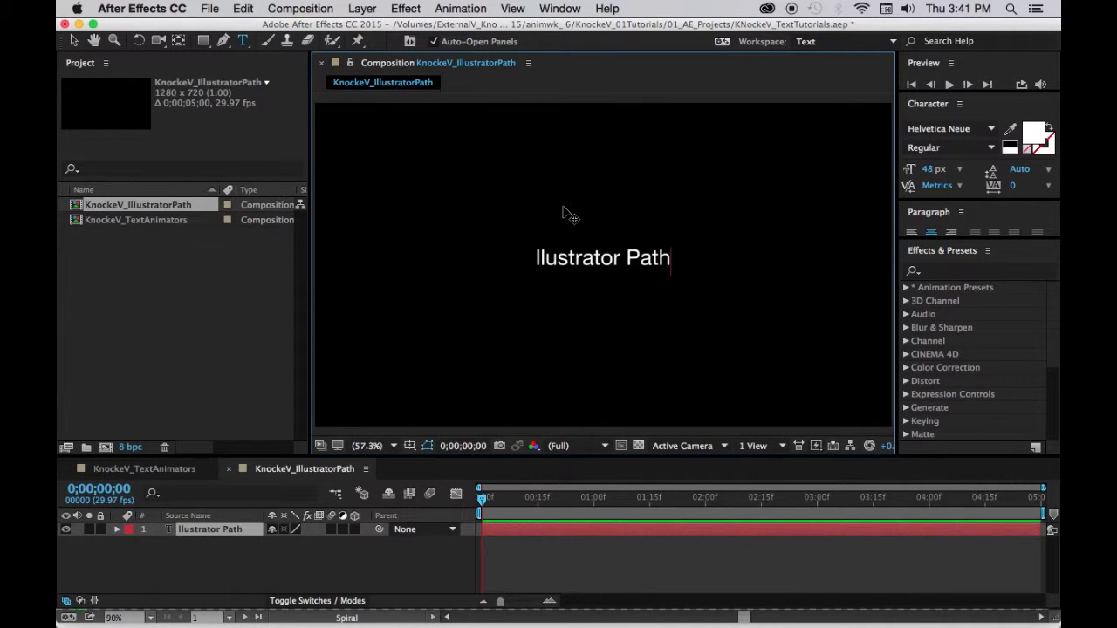
pyautogui.click(541, 258)
pyautogui.write('l')
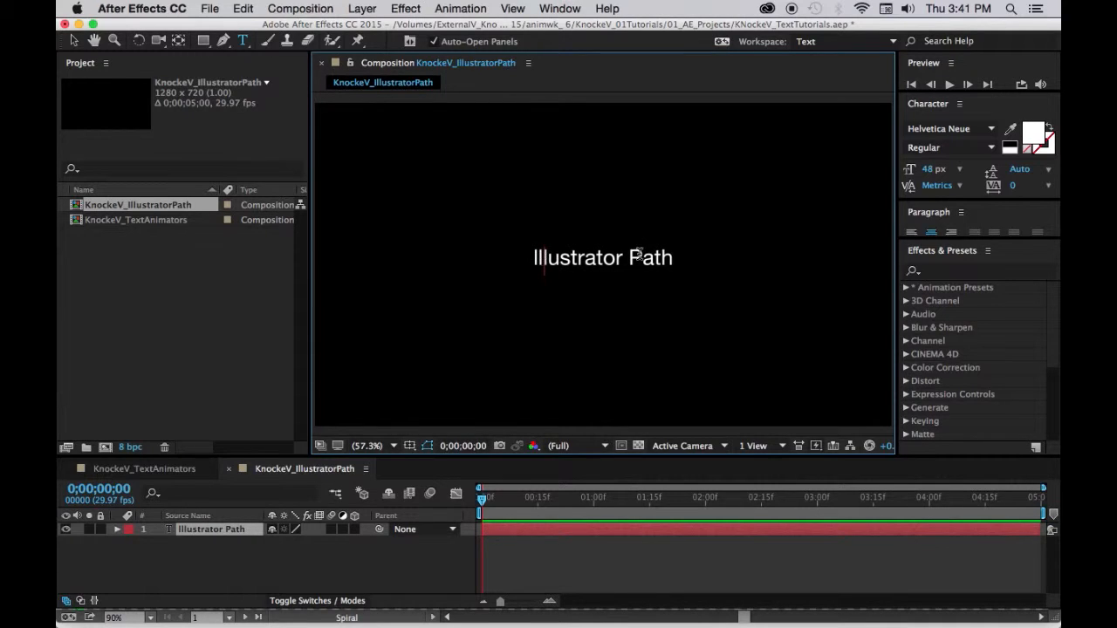
# - Finish editing the text and center-align the layer's paragraph
pyautogui.click(232, 534)
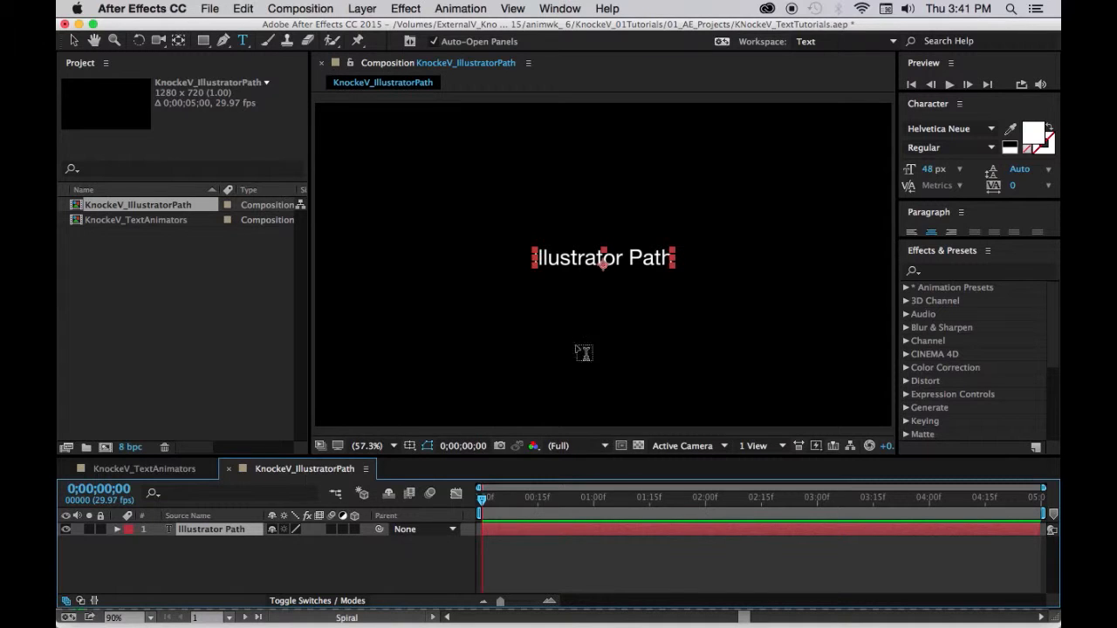
pyautogui.moveTo(939, 239); pyautogui.dragTo(943, 315)
pyautogui.click(932, 242)
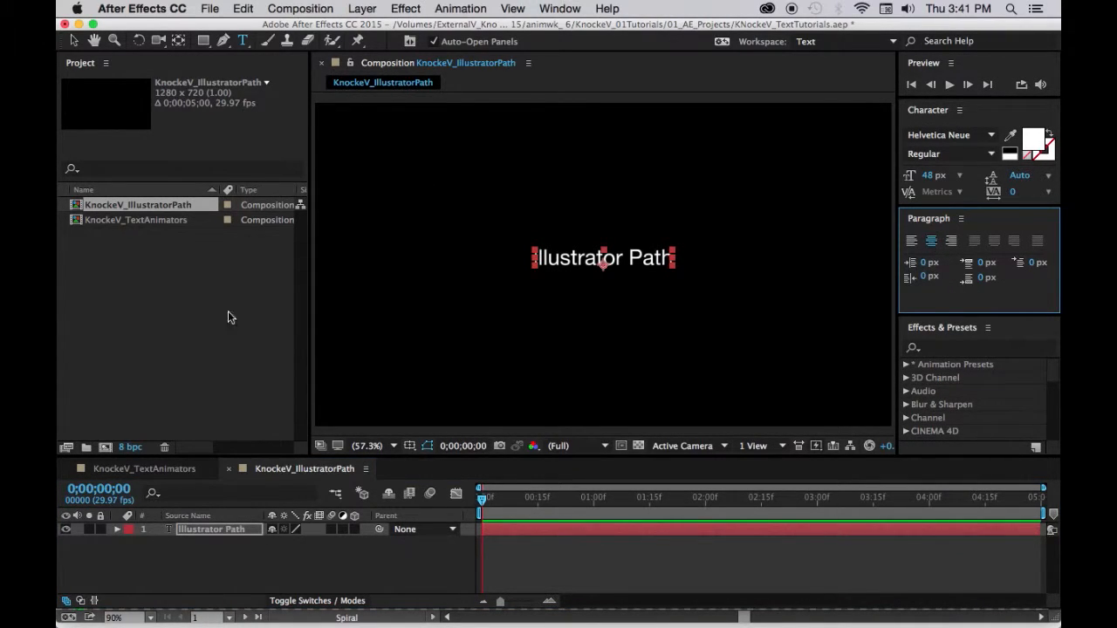
# - Copy the spiral path from Illustrator and paste it in After Effects onto the Illustrator Path text layer as a mask
pyautogui.click(226, 551)
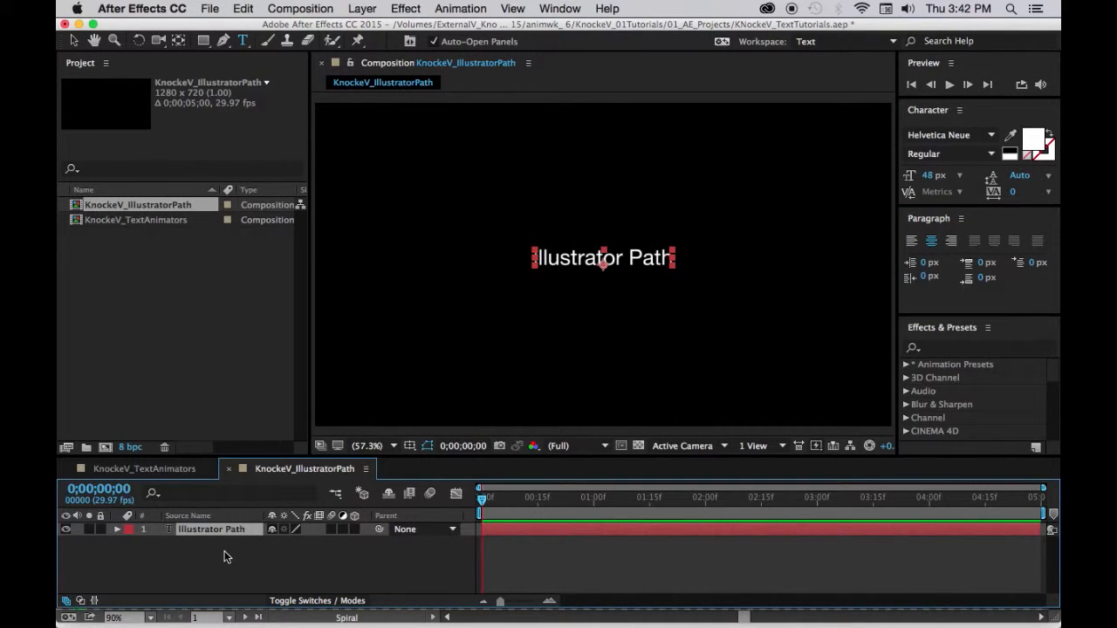
pyautogui.moveTo(619, 625)
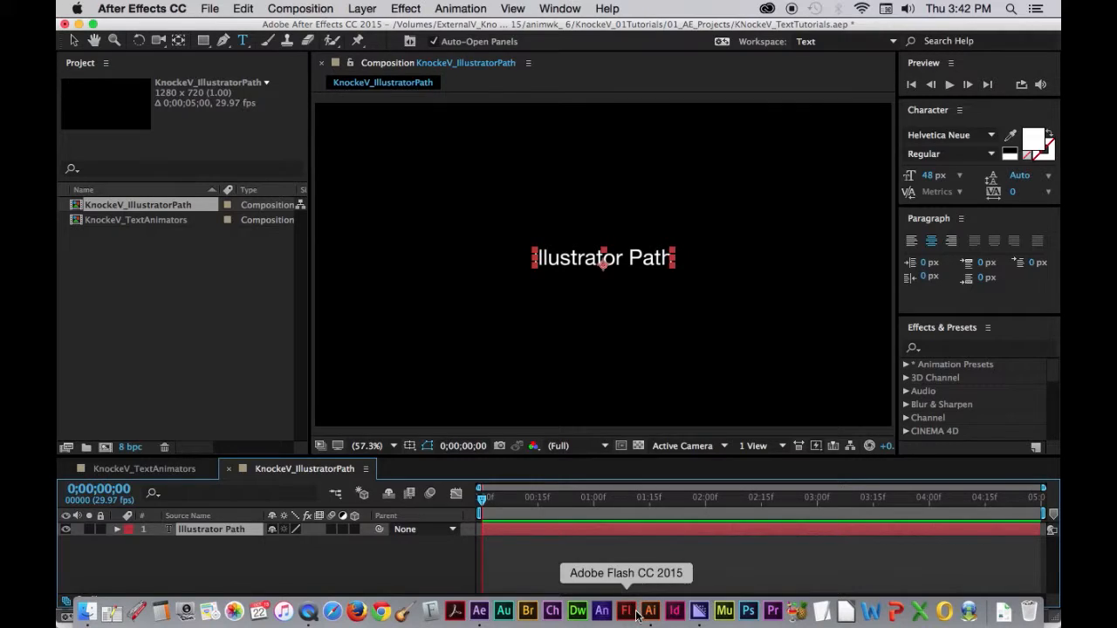
pyautogui.click(649, 611)
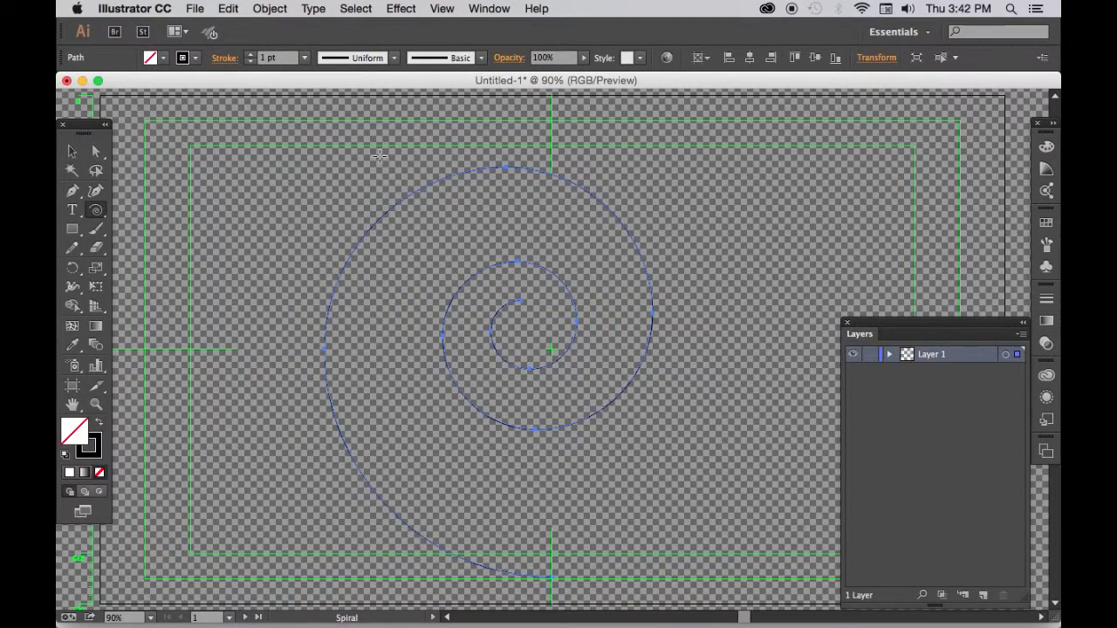
pyautogui.press('super+c')
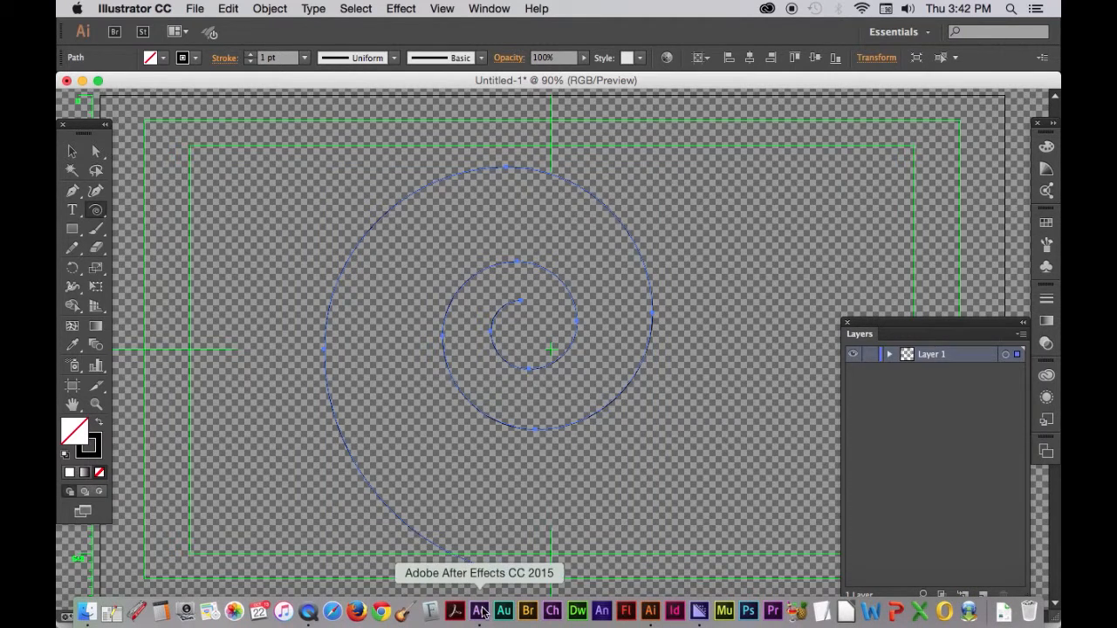
pyautogui.click(479, 612)
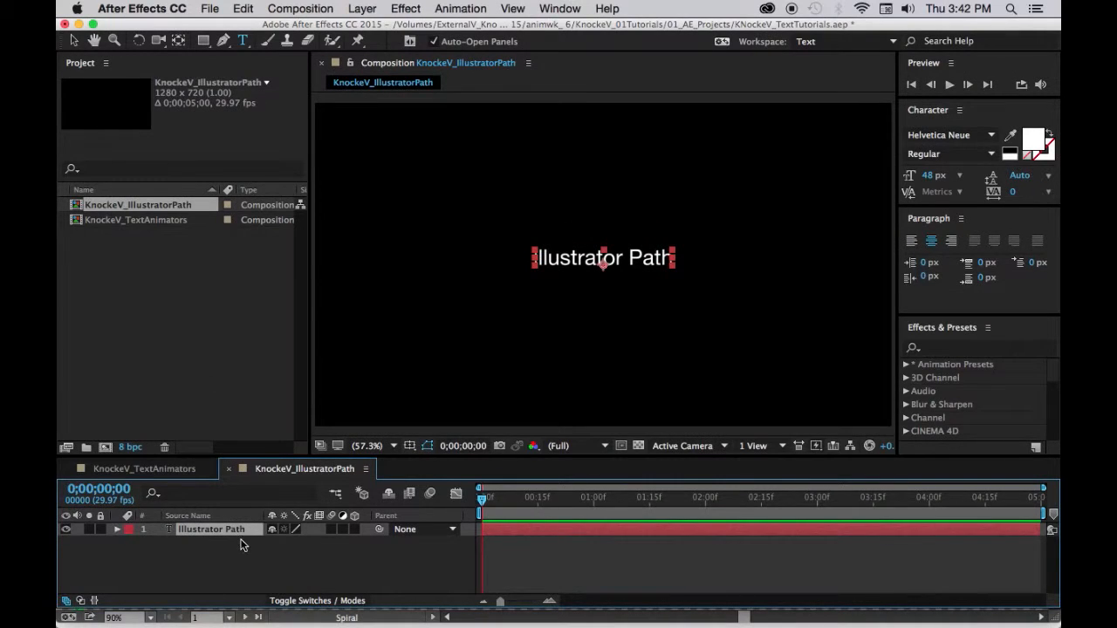
pyautogui.press('super+v')
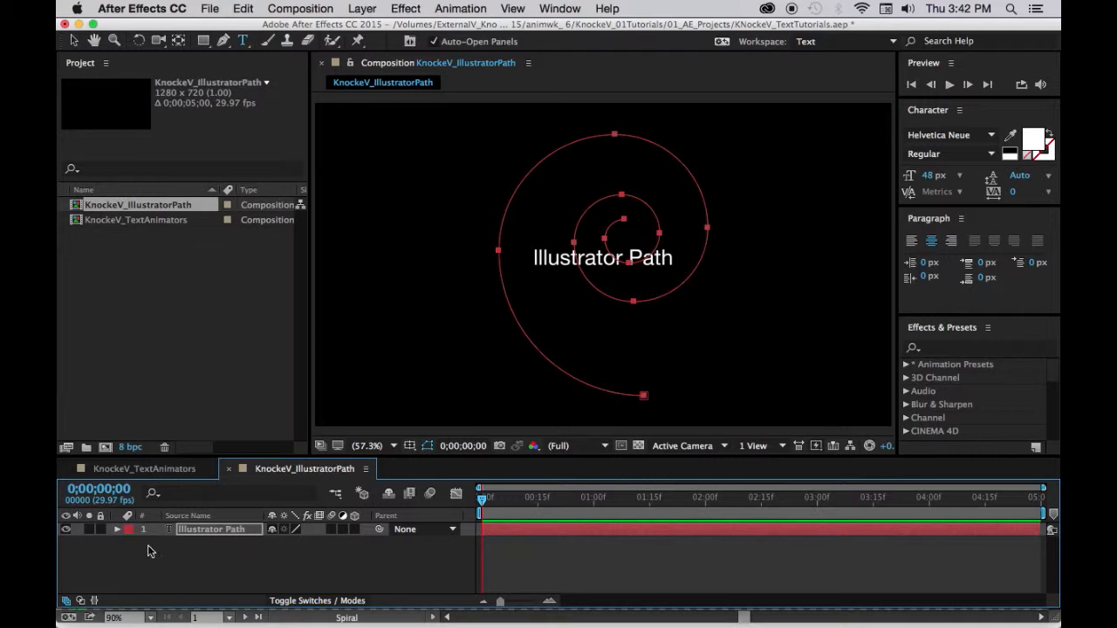
# - Examine the properties of the pasted spiral mask on the Illustrator Path layer, with the timeline area enlarged
pyautogui.click(117, 530)
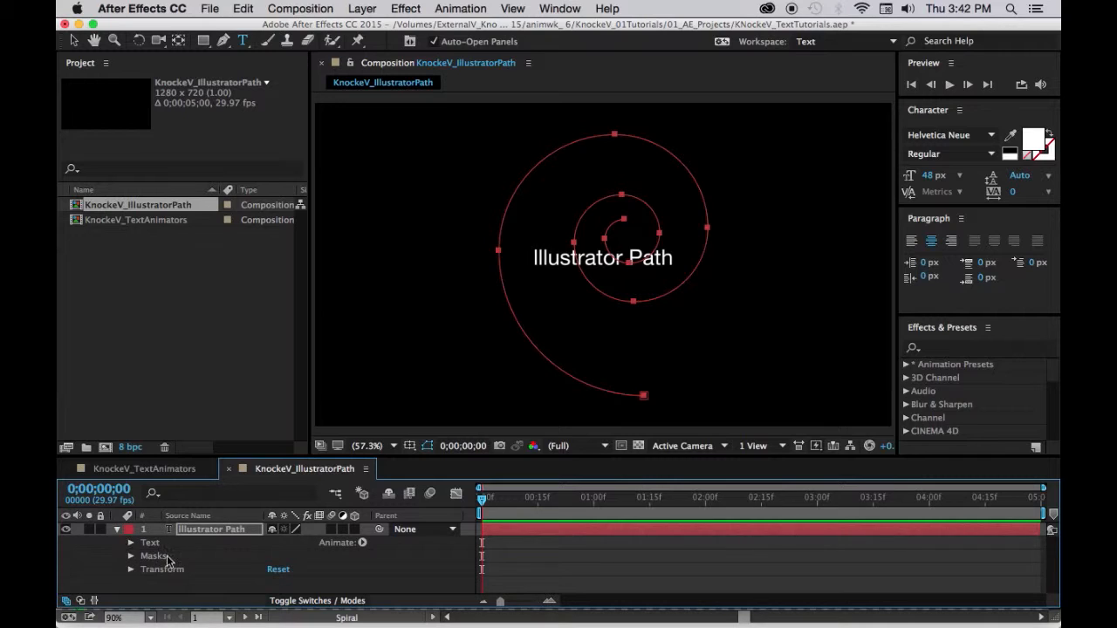
pyautogui.click(130, 556)
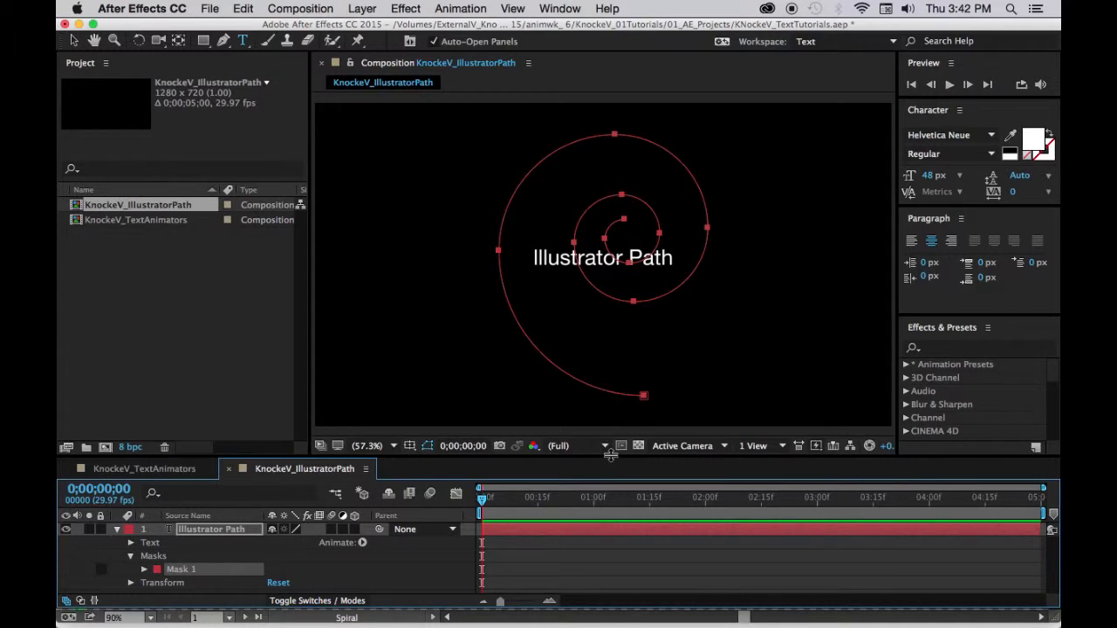
pyautogui.moveTo(611, 464); pyautogui.dragTo(618, 401)
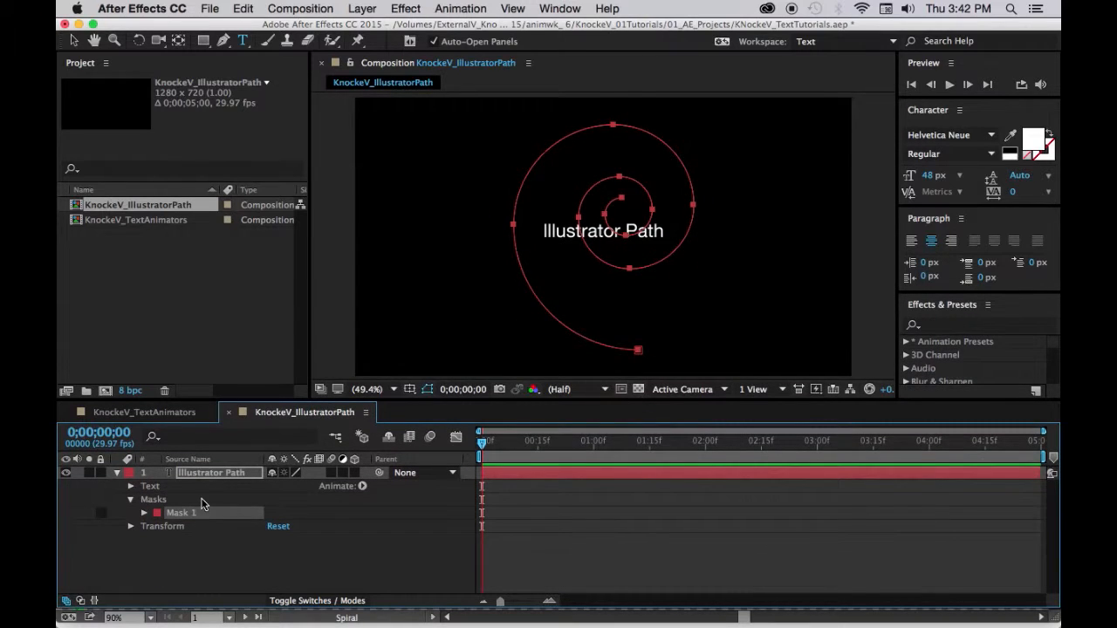
pyautogui.click(145, 513)
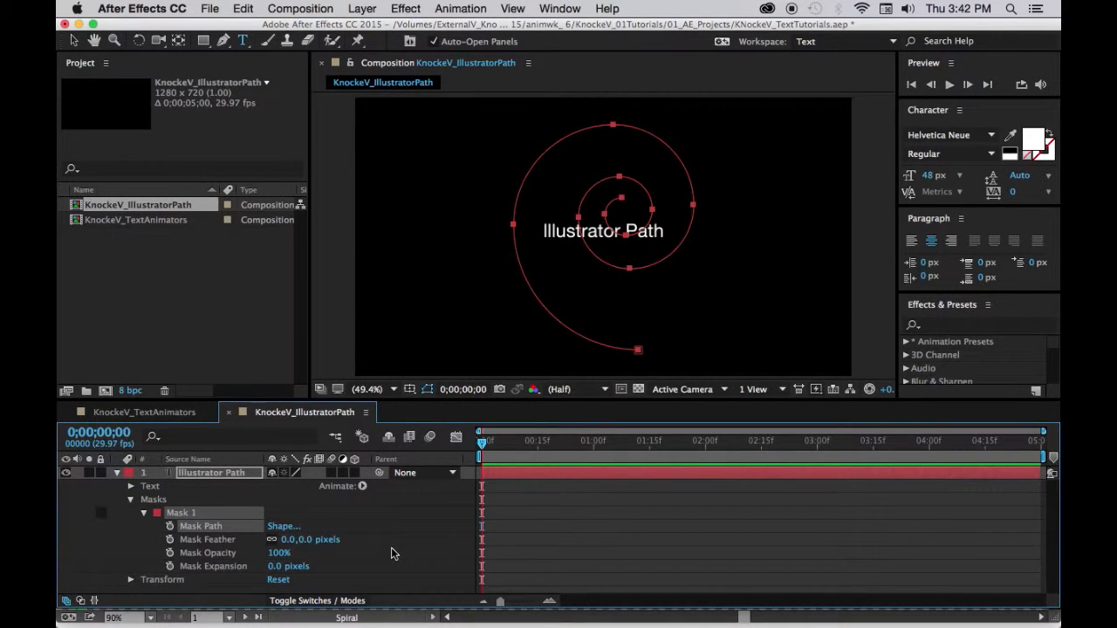
pyautogui.click(144, 514)
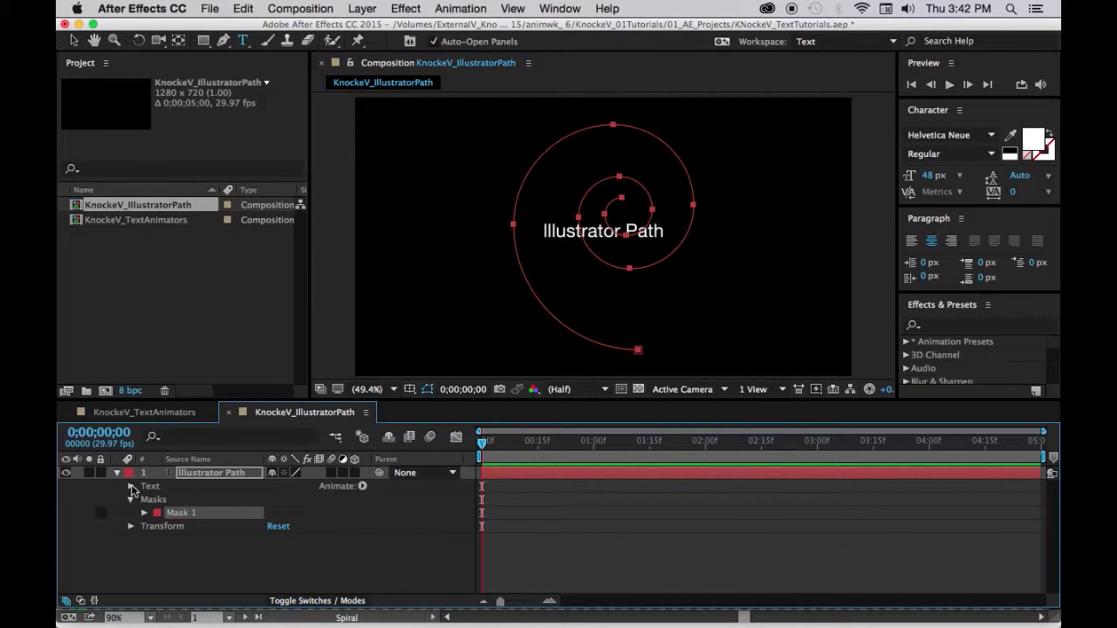
# - Set the Path option of the Illustrator Path text layer to Mask 1 so the text follows the spiral
pyautogui.click(131, 487)
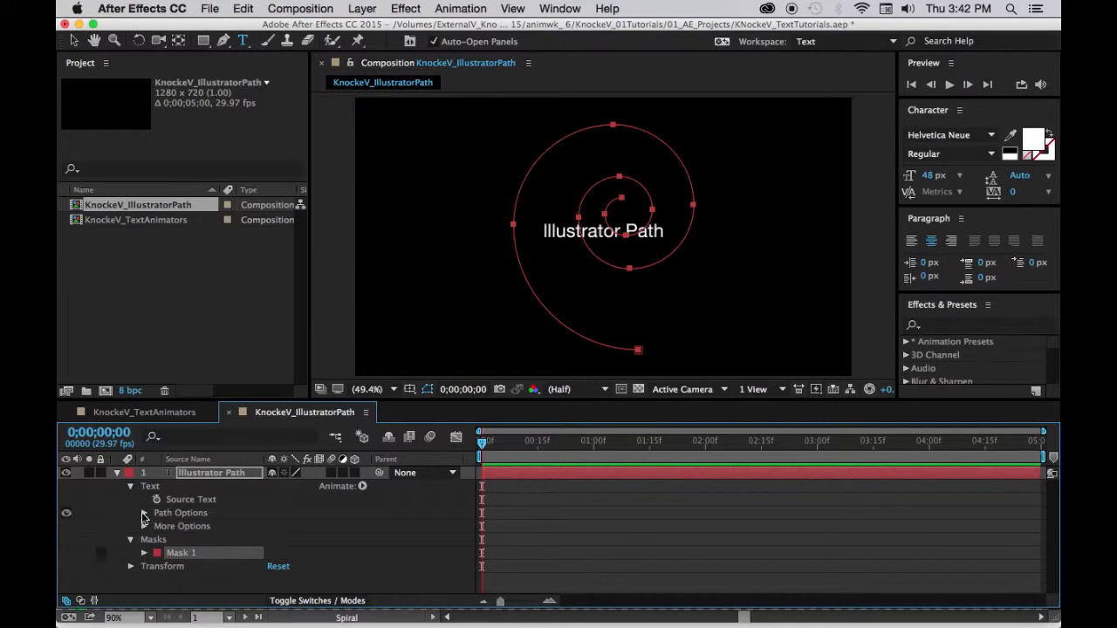
pyautogui.click(144, 514)
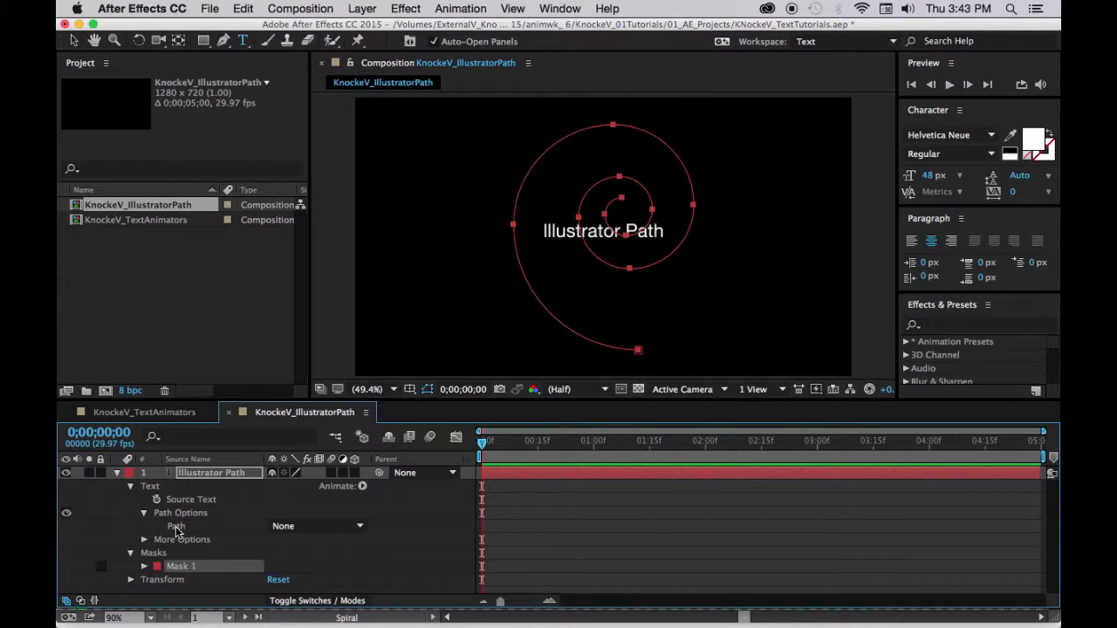
pyautogui.click(359, 526)
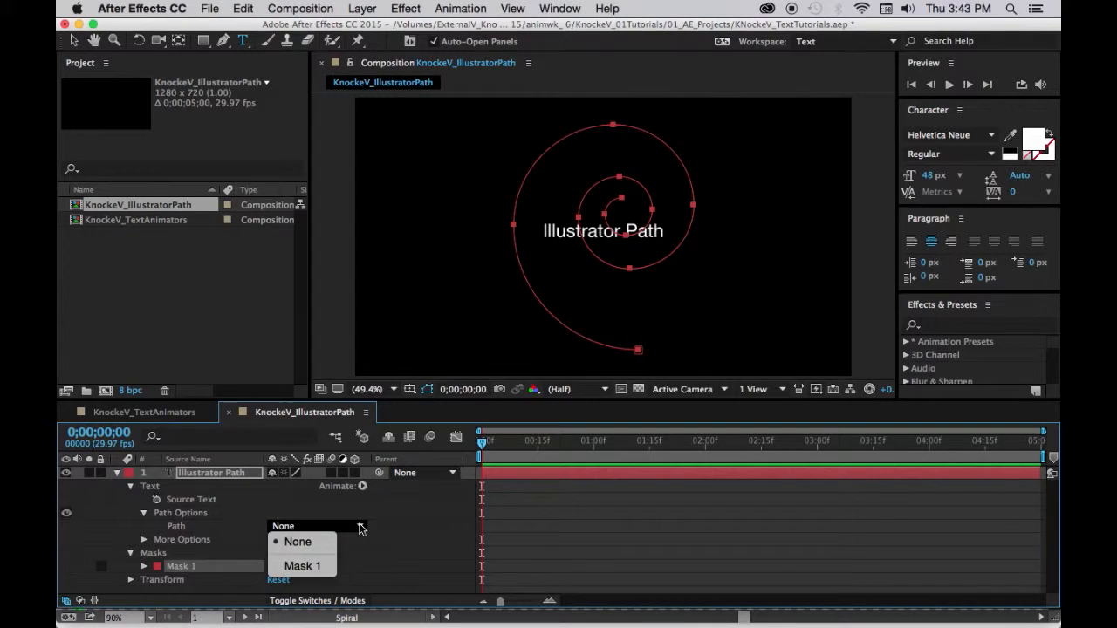
pyautogui.click(298, 566)
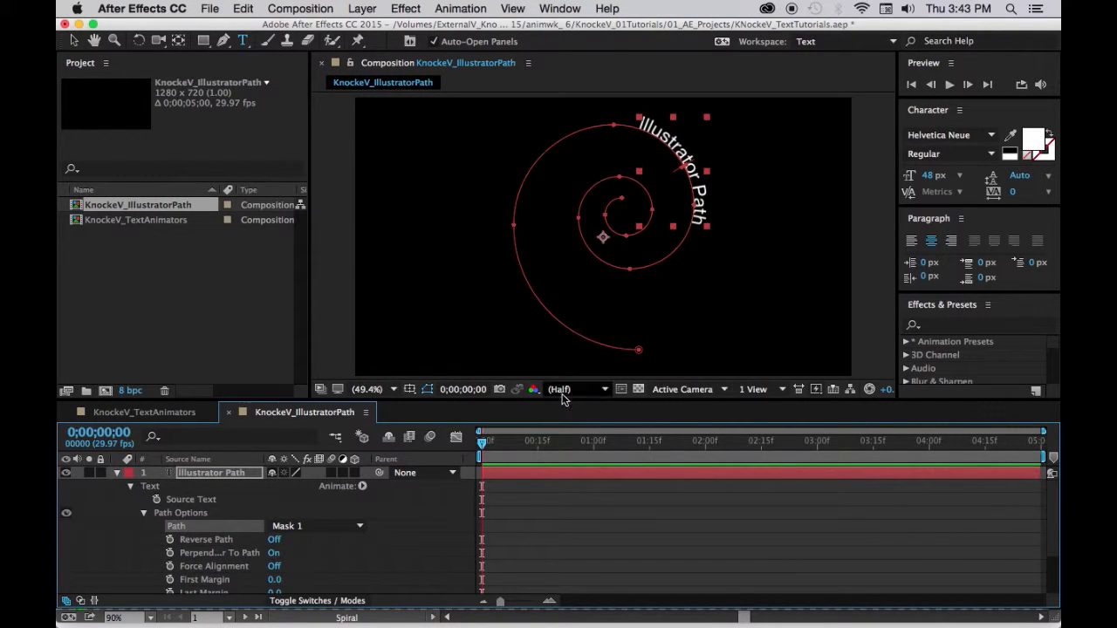
# - Try sliding the text back along the spiral with a First Margin of about -952, and reset the margin to 0
pyautogui.moveTo(562, 394); pyautogui.dragTo(562, 329)
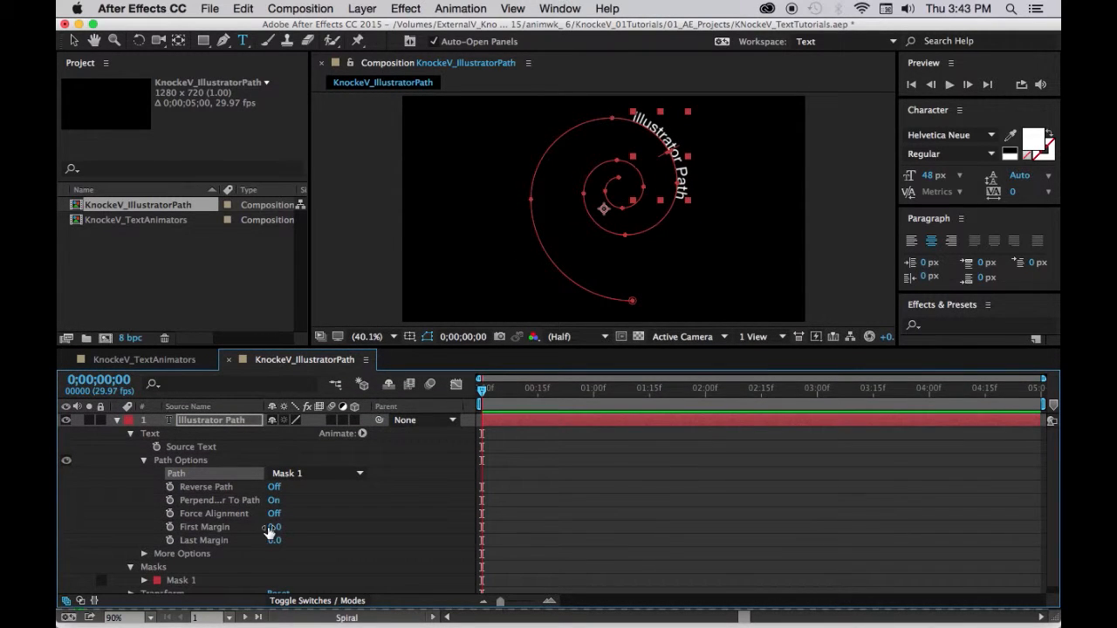
pyautogui.moveTo(275, 530); pyautogui.dragTo(57, 555)
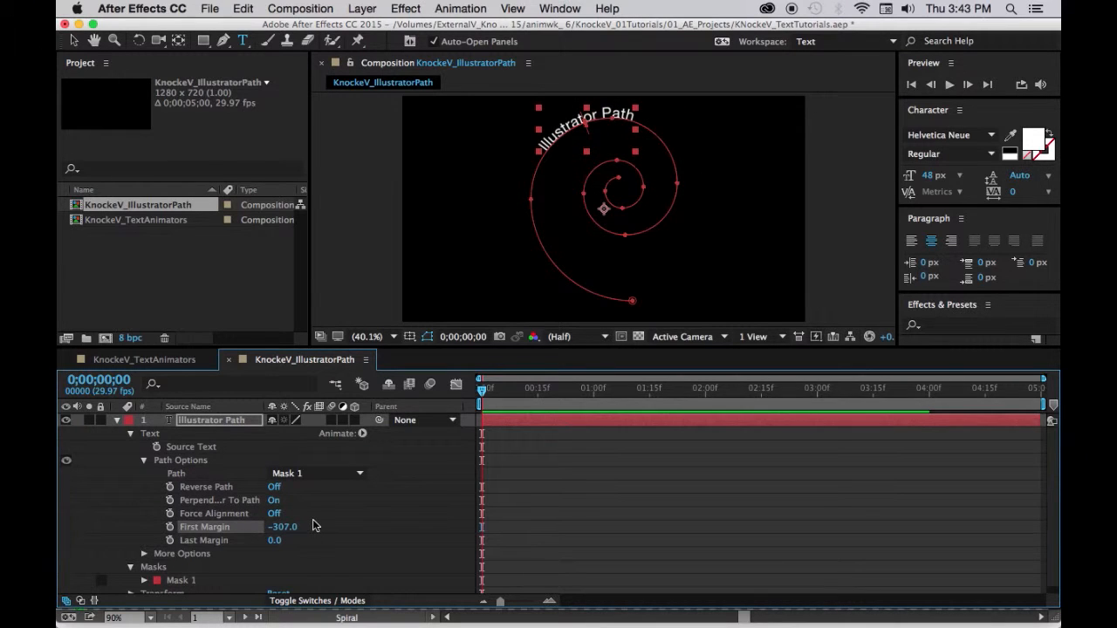
pyautogui.moveTo(287, 529); pyautogui.dragTo(66, 532)
pyautogui.moveTo(289, 535); pyautogui.dragTo(58, 534)
pyautogui.moveTo(289, 535); pyautogui.dragTo(249, 529)
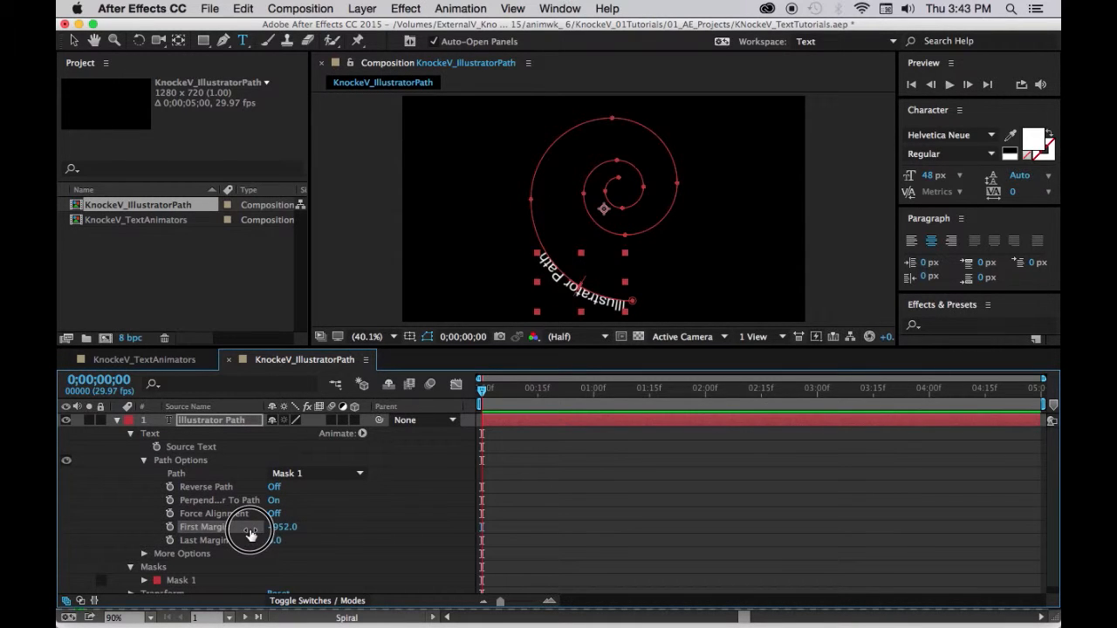
pyautogui.click(277, 527)
pyautogui.write('0')
pyautogui.press('Return')
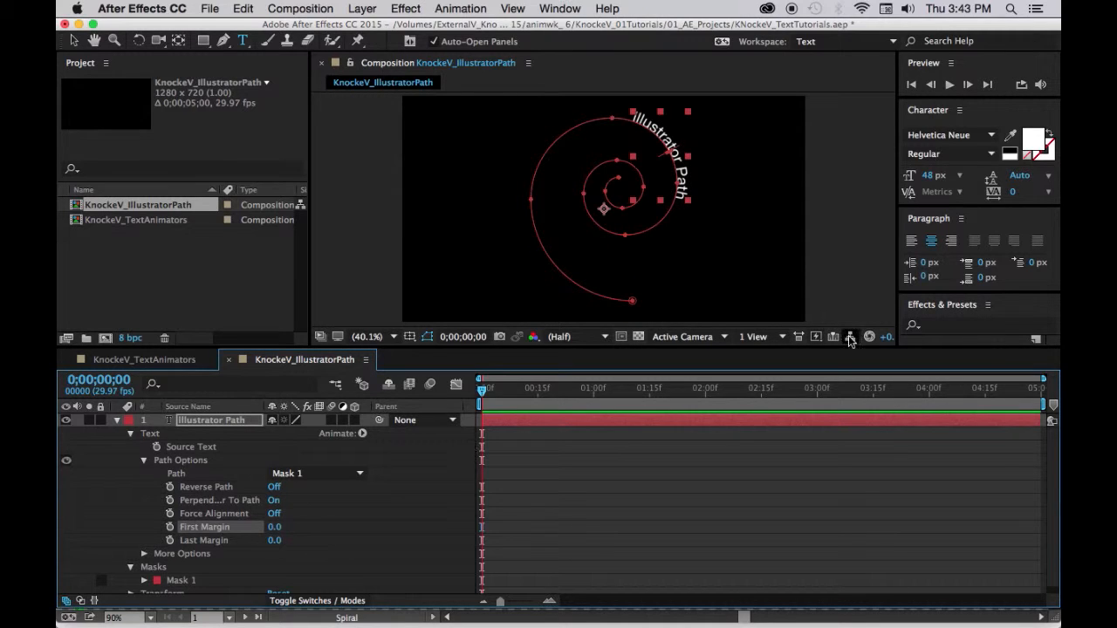
# - Left-align the text on the spiral and add a First Margin keyframe of 0 at 0;00;00;00
pyautogui.click(911, 246)
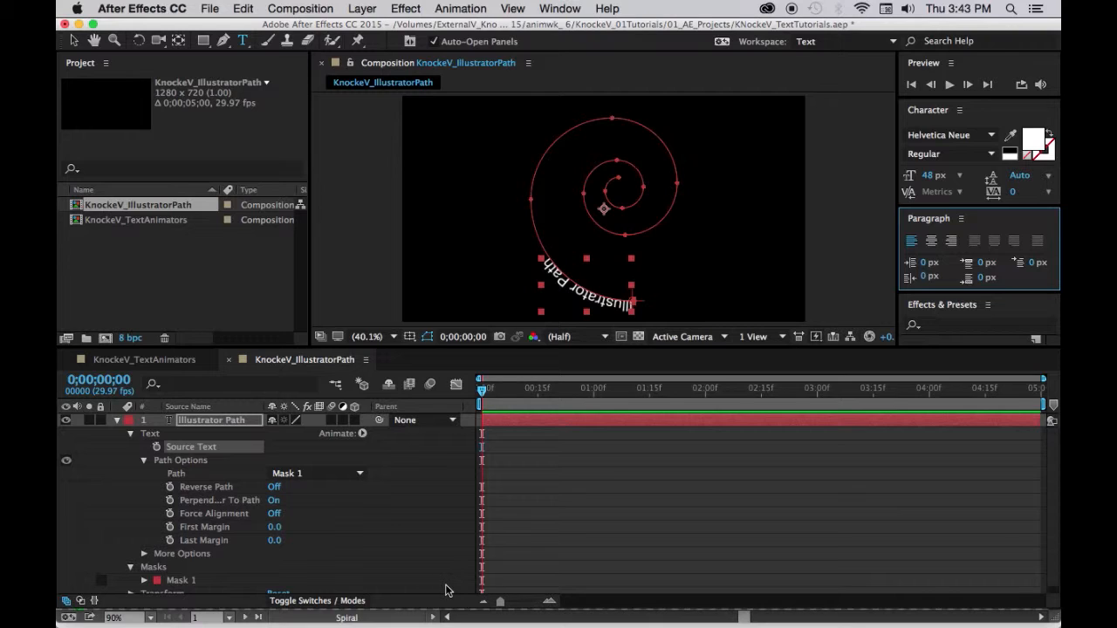
pyautogui.click(171, 527)
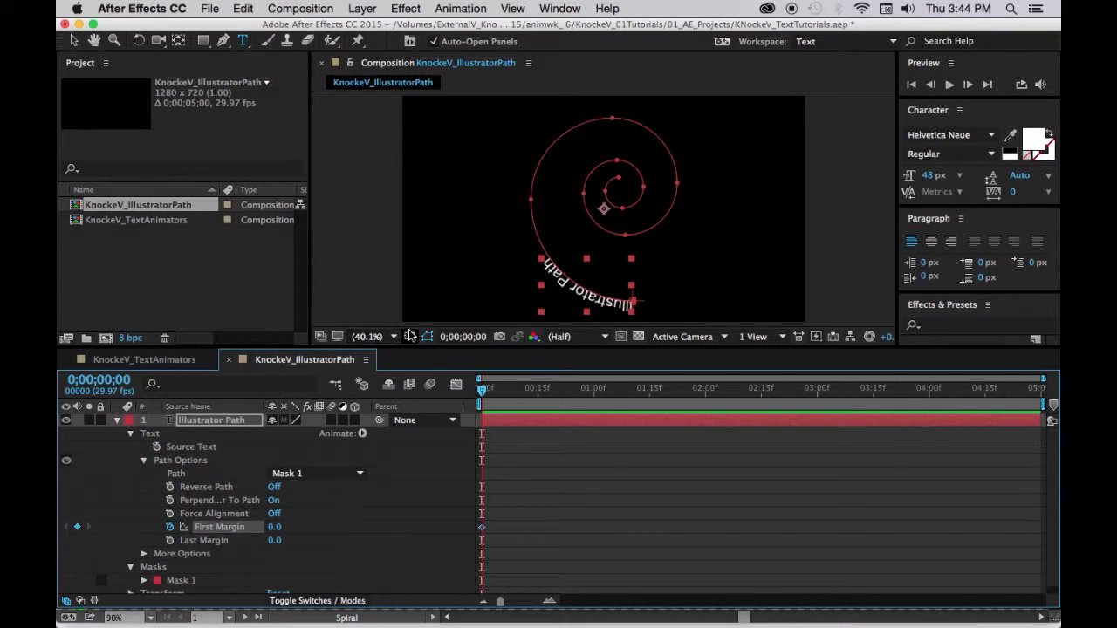
# - Keyframe First Margin at 1949 at 0;00;04;00, moving the text to the spiral's inner end, and save the project
pyautogui.moveTo(483, 390); pyautogui.dragTo(984, 405)
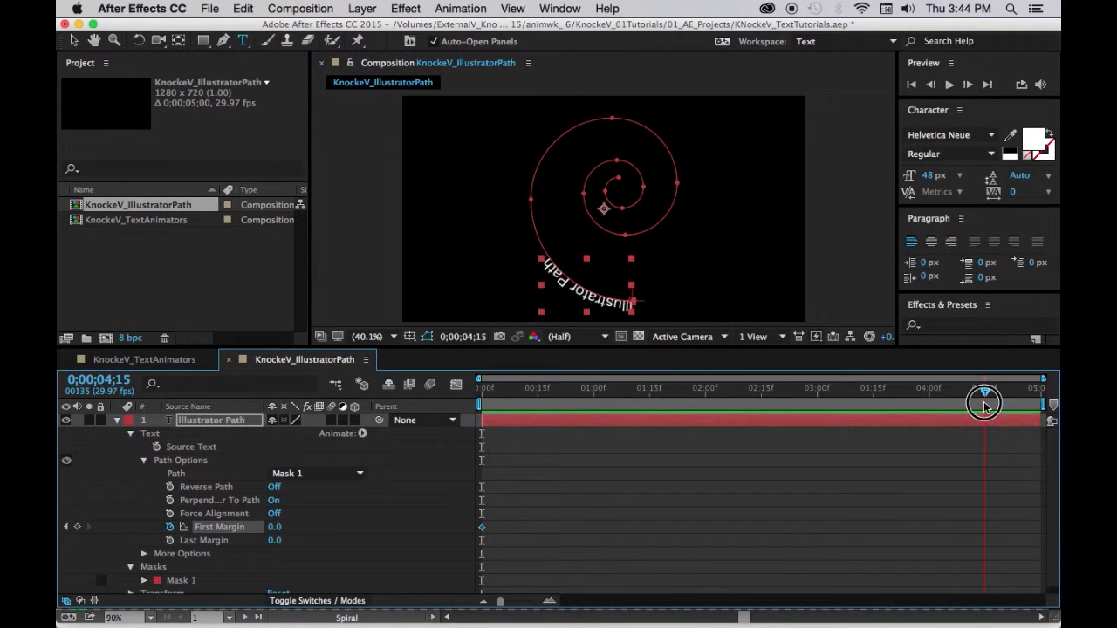
pyautogui.moveTo(984, 405); pyautogui.dragTo(929, 412)
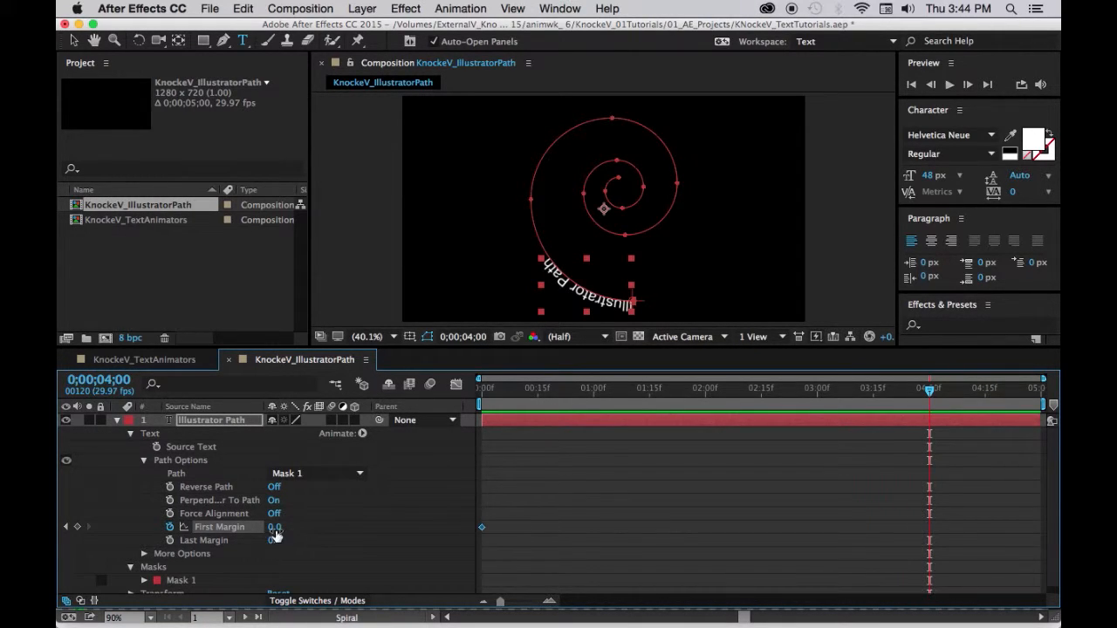
pyautogui.moveTo(275, 528); pyautogui.dragTo(512, 523)
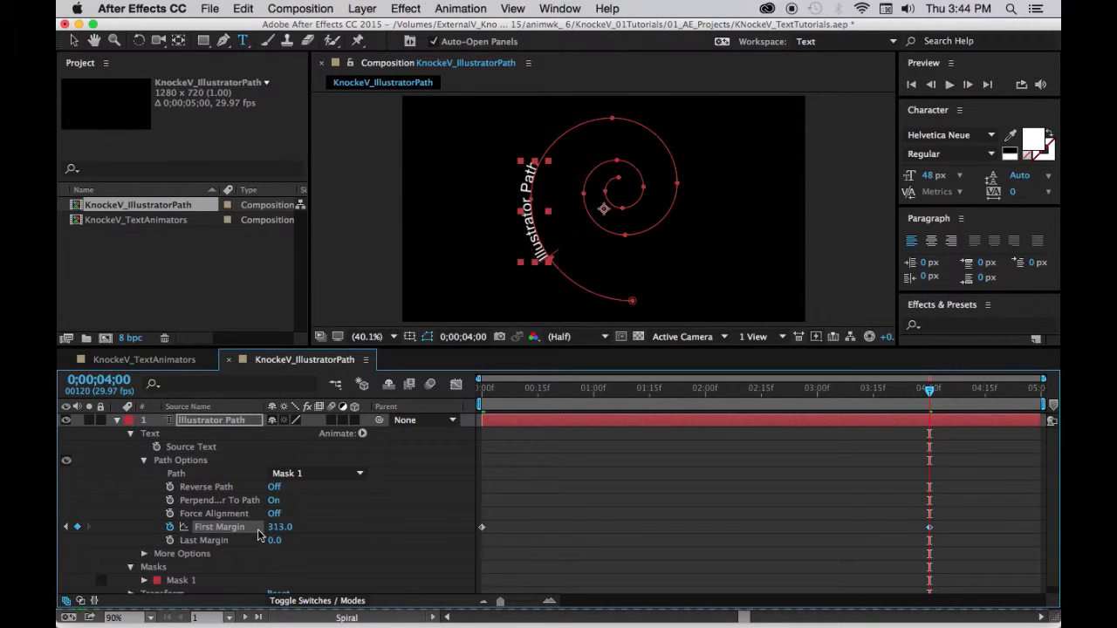
pyautogui.moveTo(271, 529); pyautogui.dragTo(533, 532)
pyautogui.moveTo(273, 534); pyautogui.dragTo(522, 522)
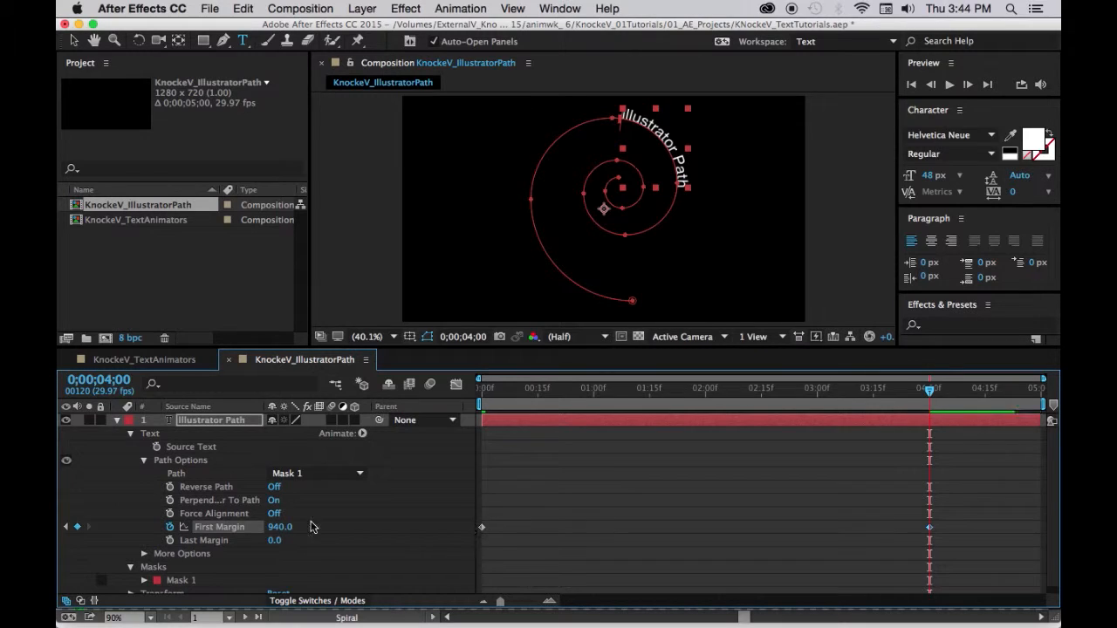
pyautogui.moveTo(272, 527); pyautogui.dragTo(498, 535)
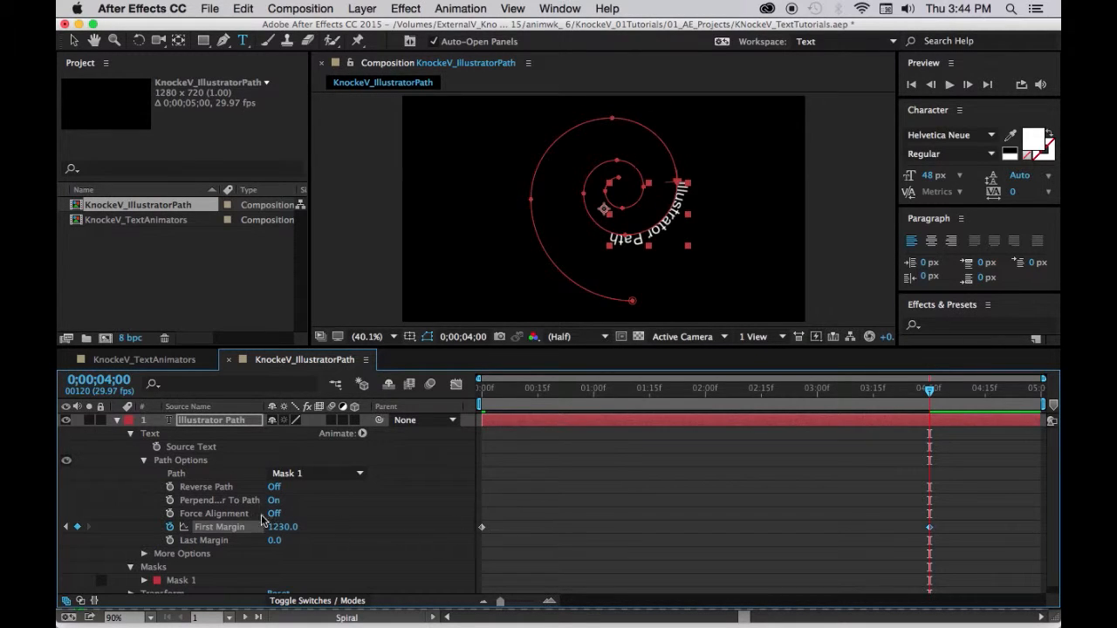
pyautogui.moveTo(269, 528); pyautogui.dragTo(536, 530)
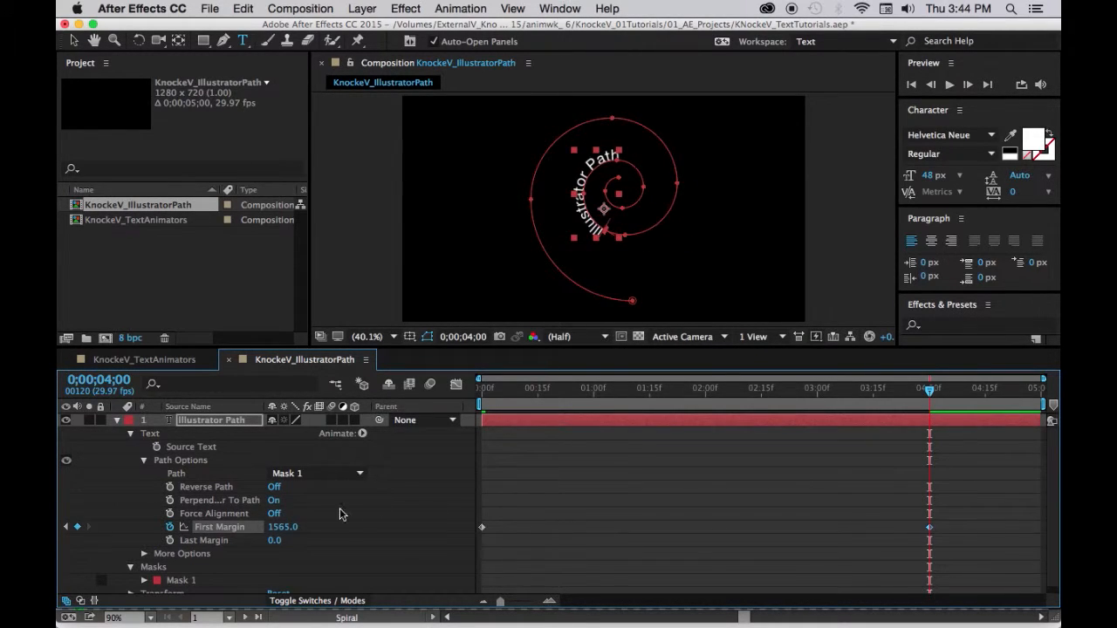
pyautogui.moveTo(270, 528); pyautogui.dragTo(599, 518)
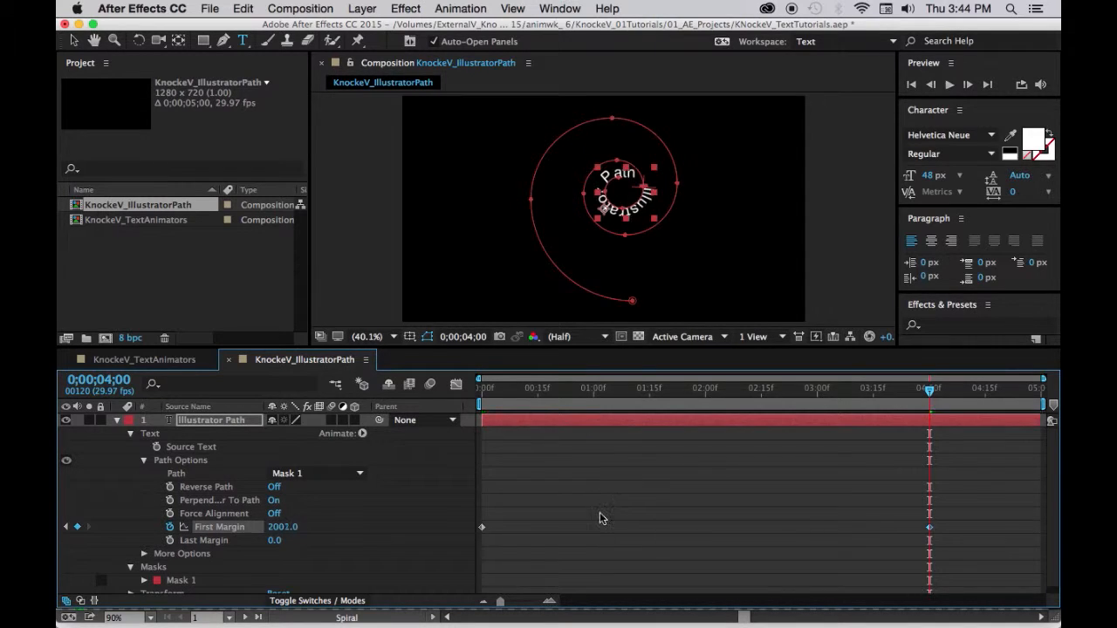
pyautogui.click(280, 533)
pyautogui.moveTo(280, 532); pyautogui.dragTo(232, 525)
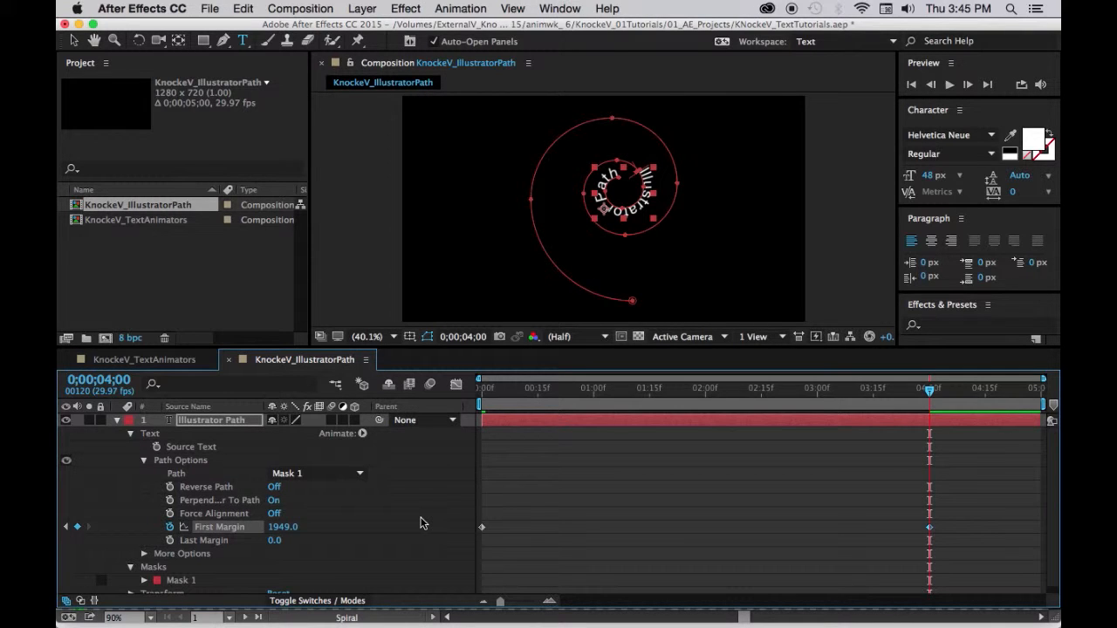
pyautogui.press('super+s')
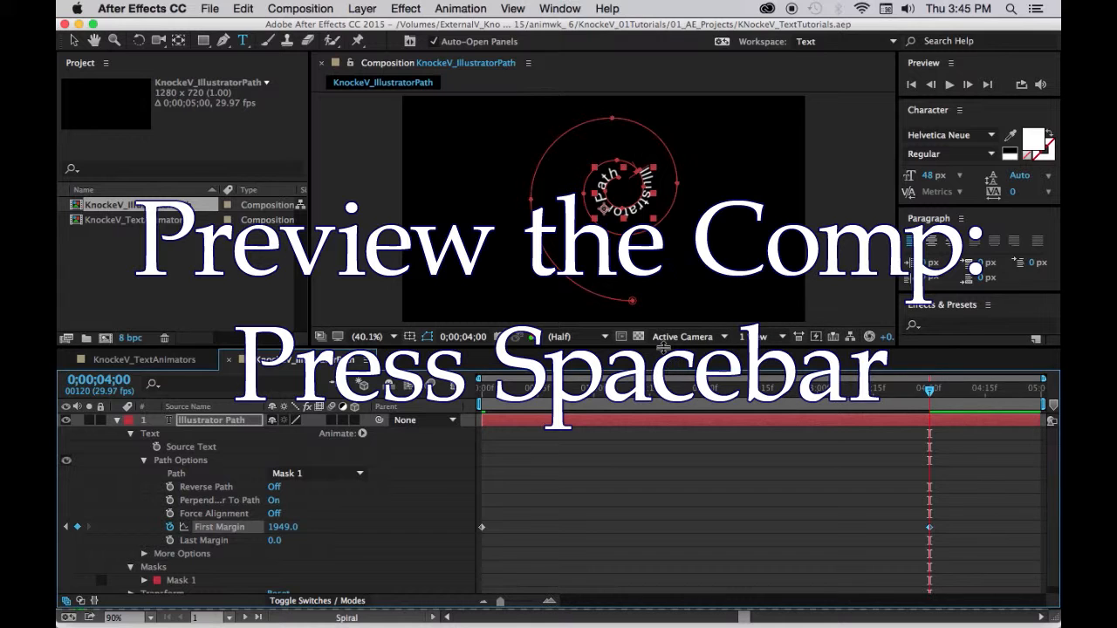
# - Enlarge the composition view and preview the text travelling along the spiral path
pyautogui.moveTo(663, 347); pyautogui.dragTo(685, 482)
pyautogui.press('space')
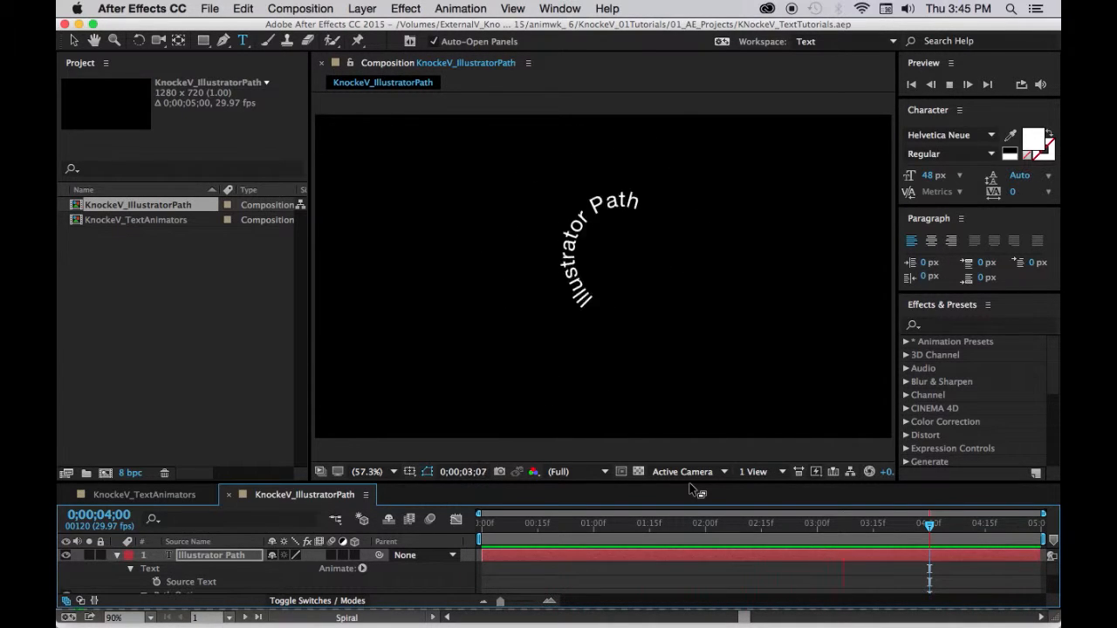
pyautogui.press('space')
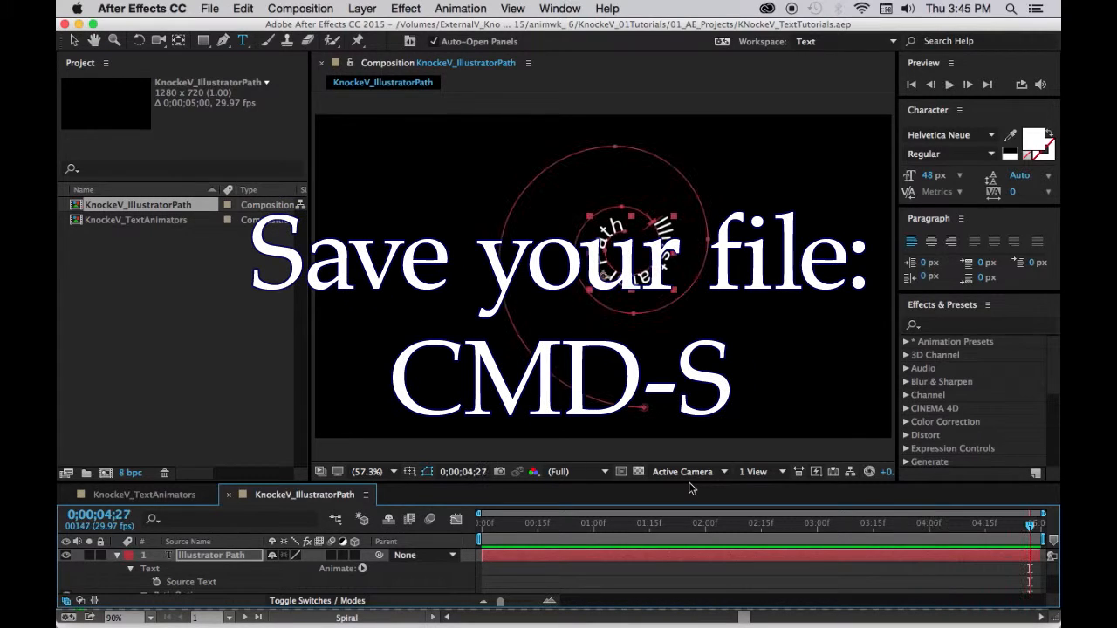